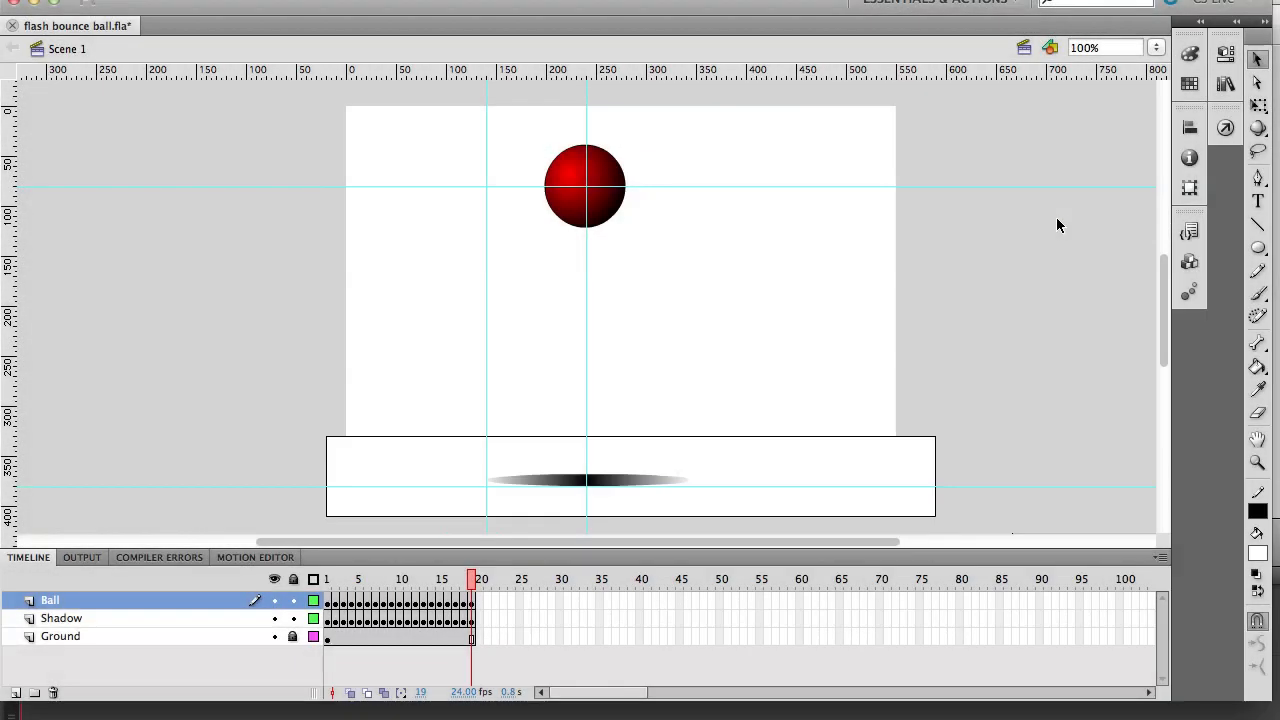
Play the bouncing ball animation on the timeline and preview it as a test movie.
key("Return")
key("ctrl+Return")
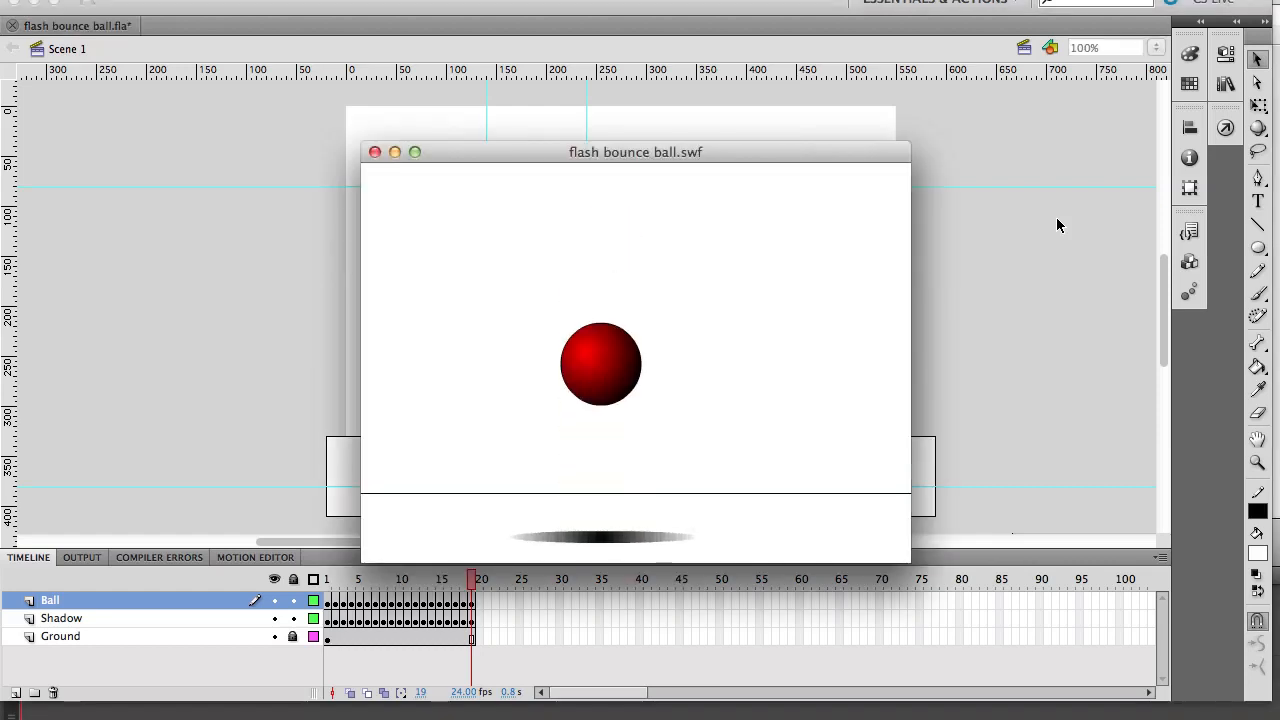
key("super+w")
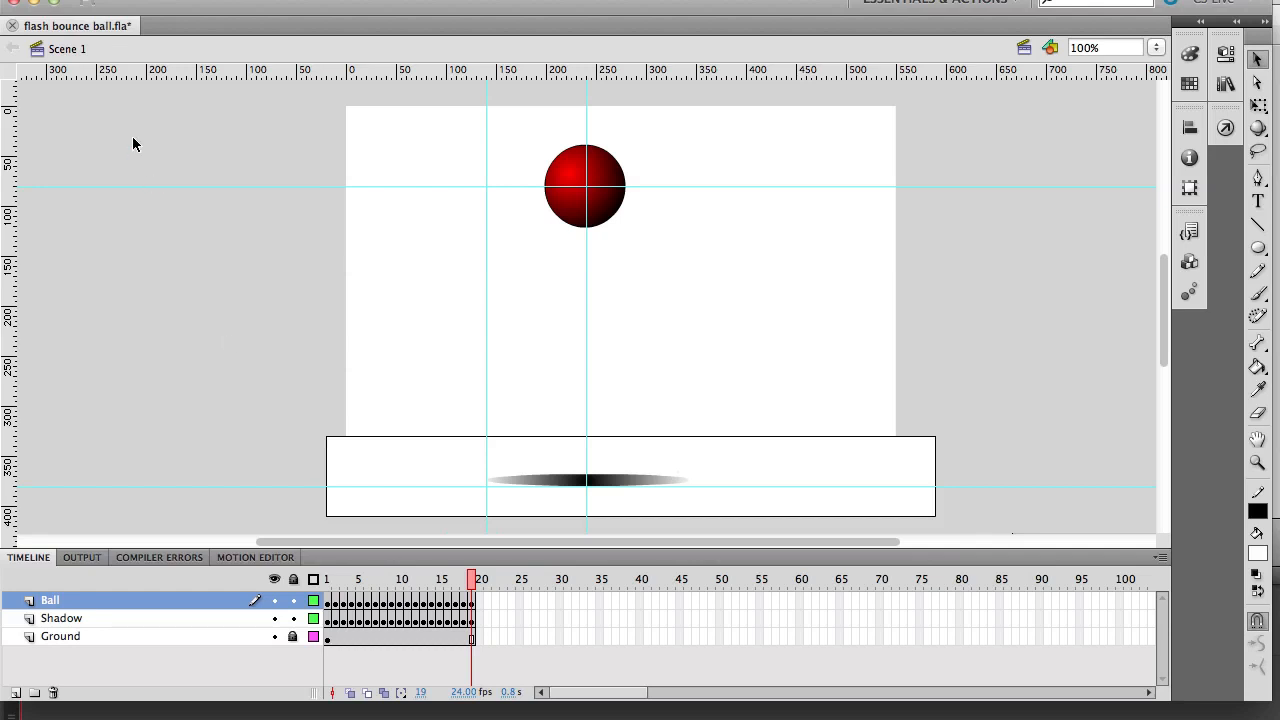
Inside the Red Ball symbol, add a layer named Eyes above the Ball layer and lock the Ball layer.
double_click(576, 178)
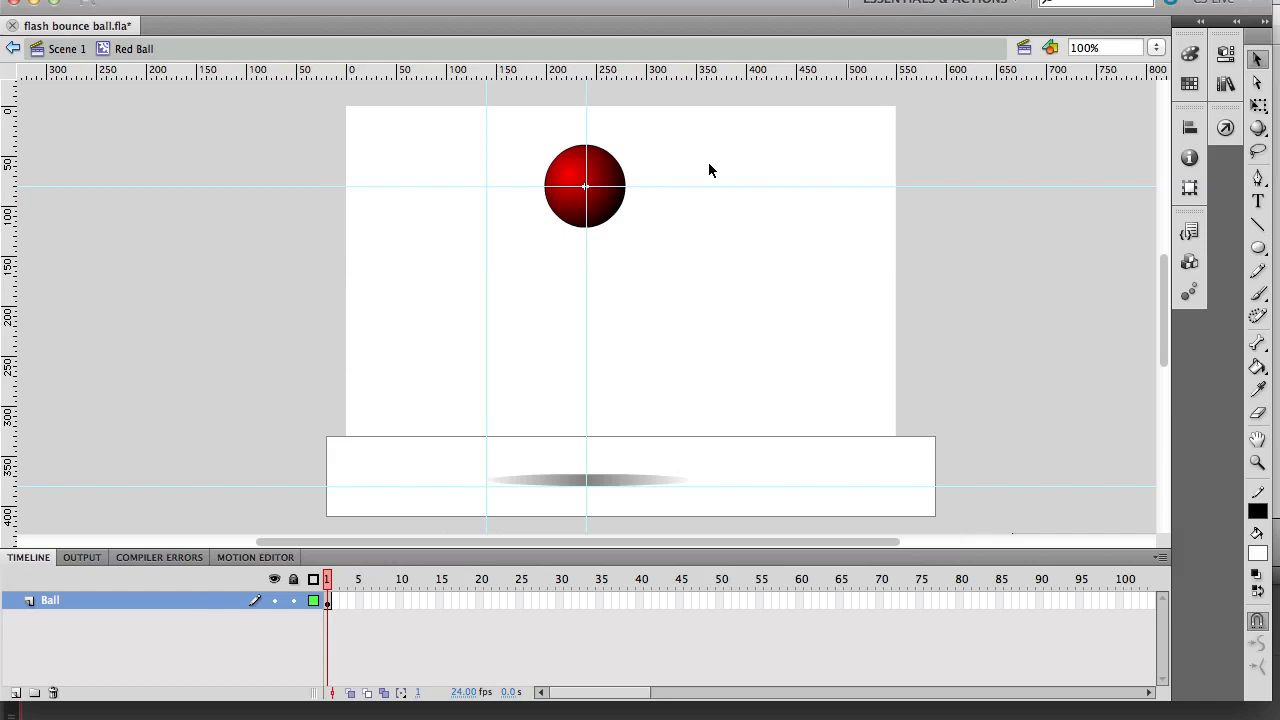
left_click(1155, 47)
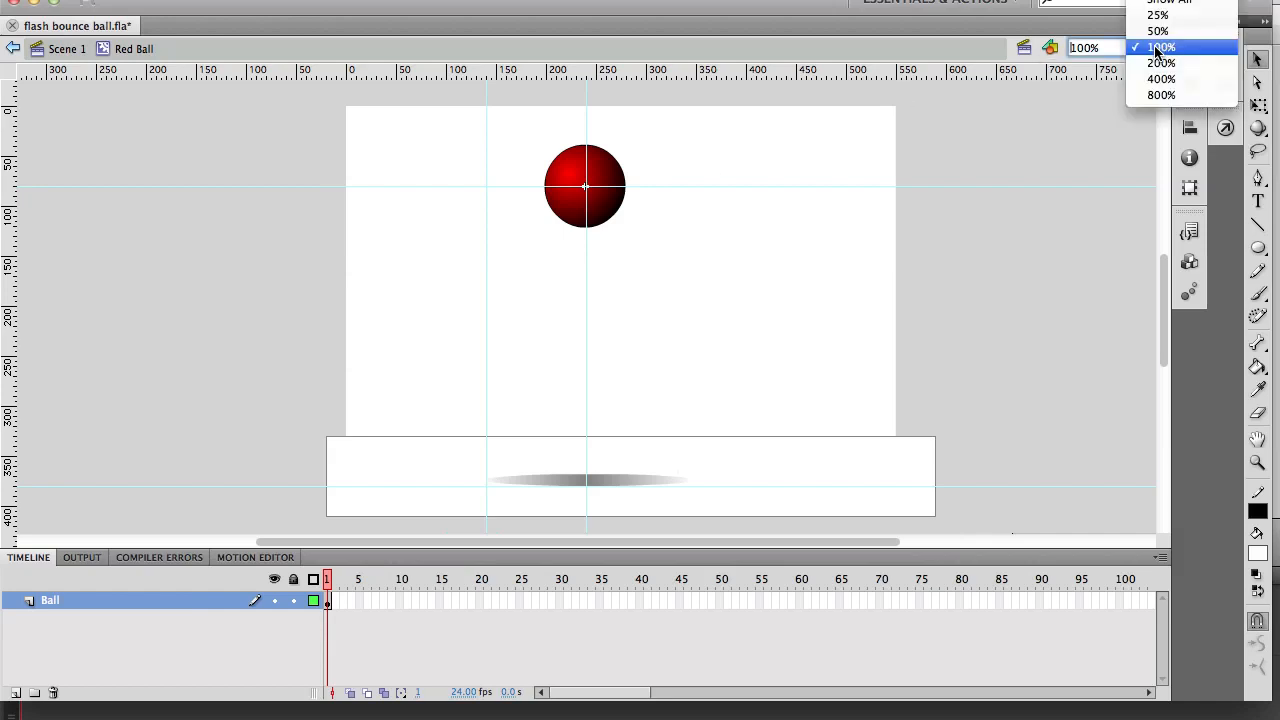
left_click(1161, 63)
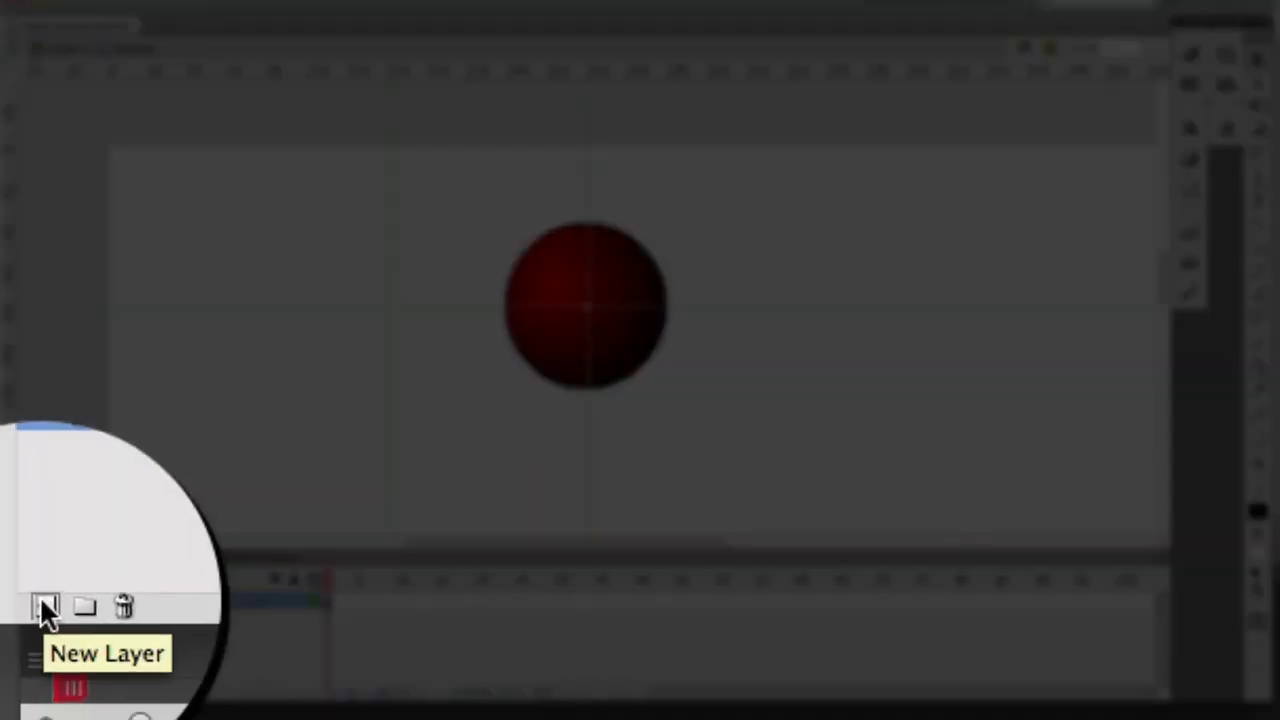
left_click(45, 606)
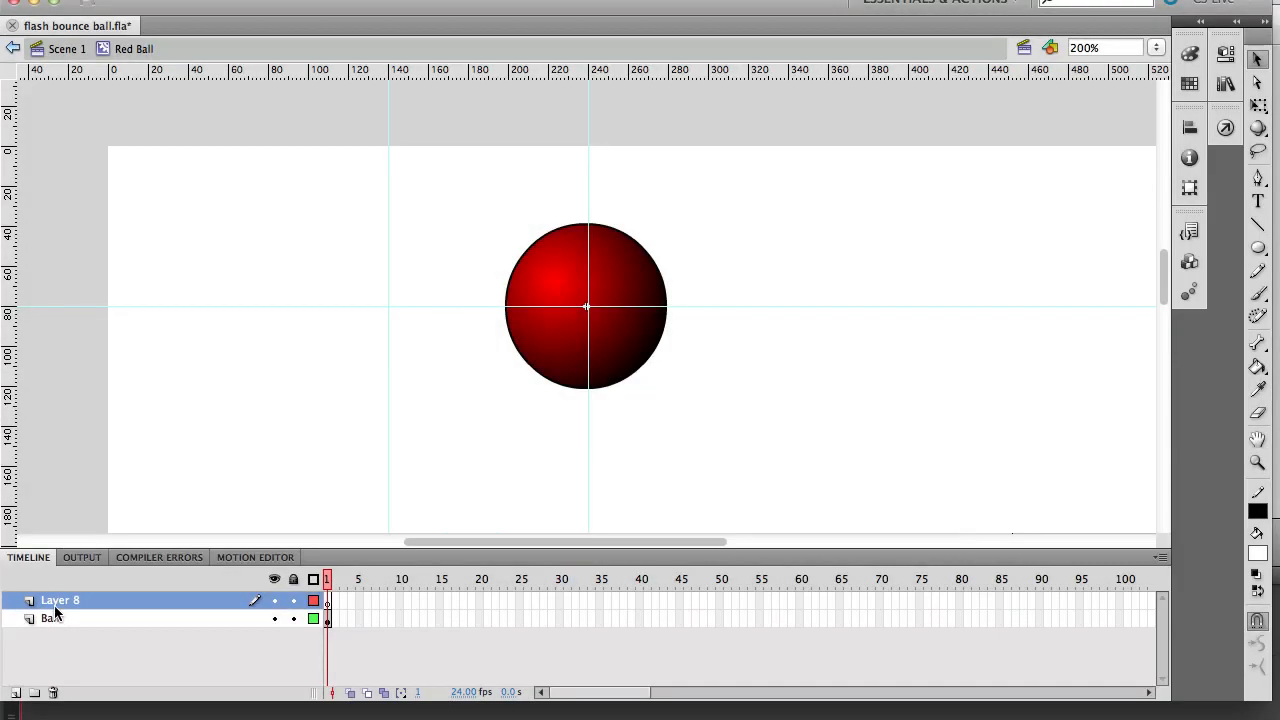
double_click(56, 600)
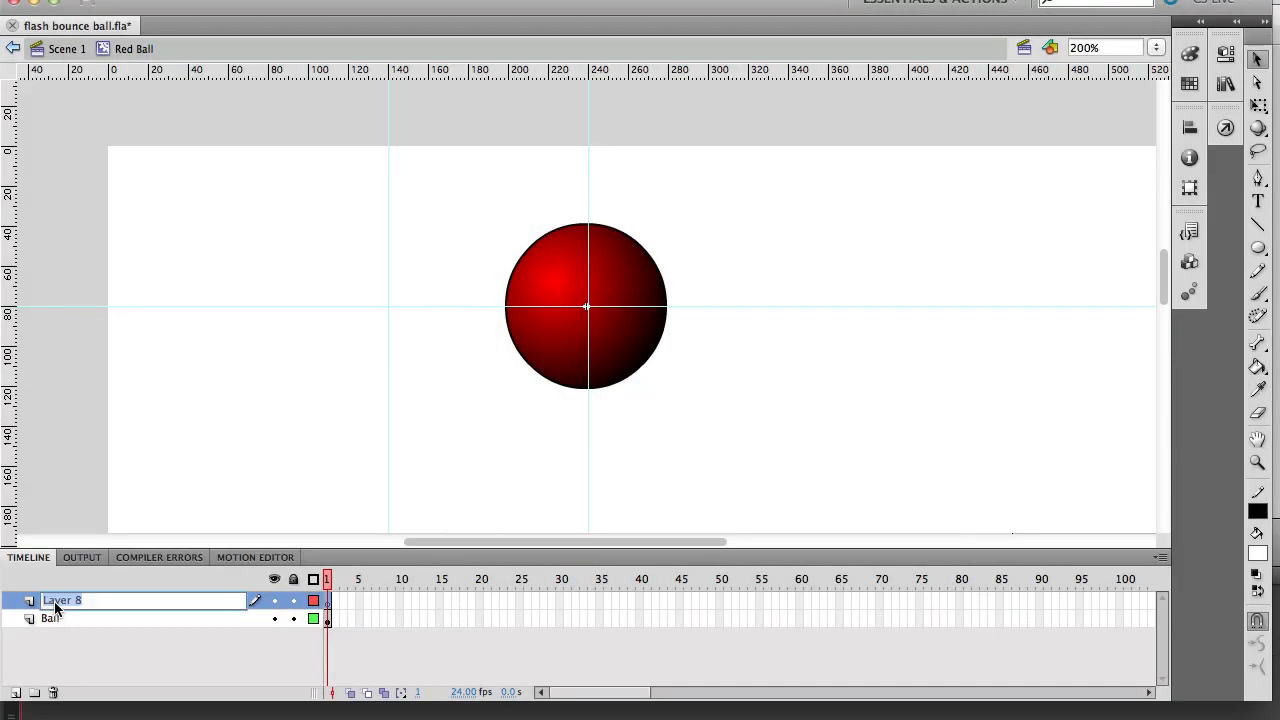
type("Eyes")
key("Return")
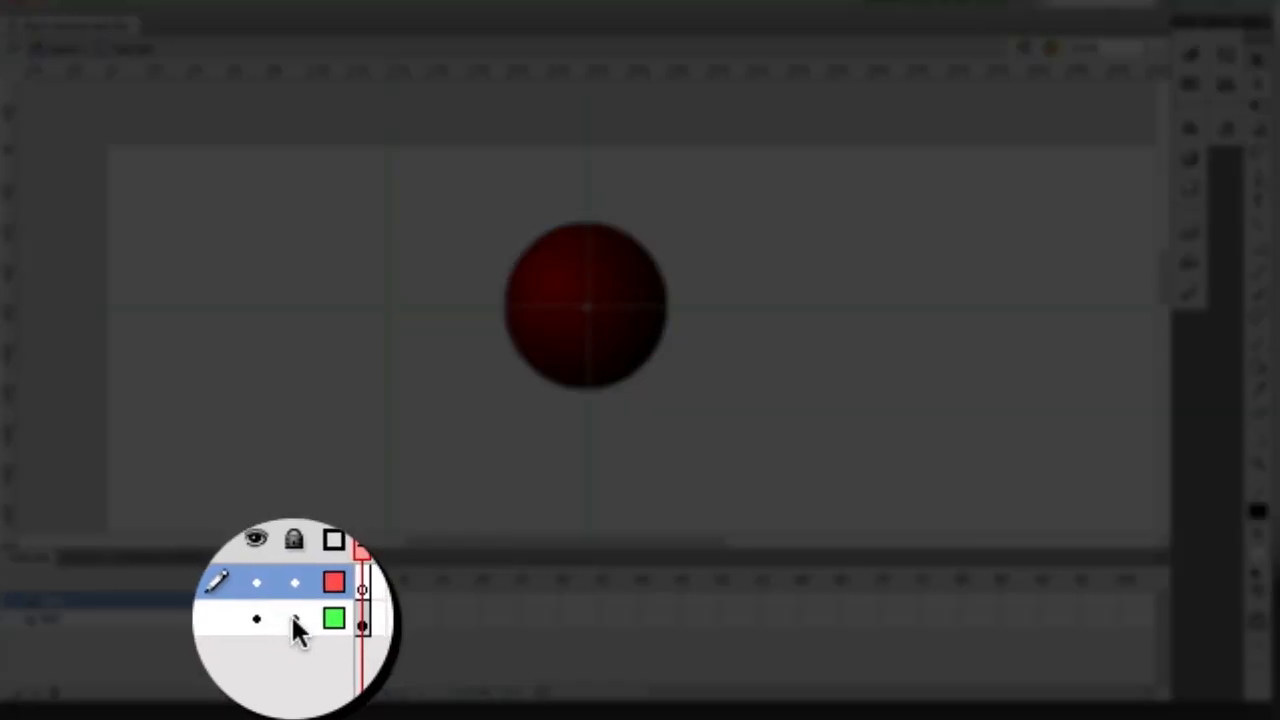
left_click(292, 618)
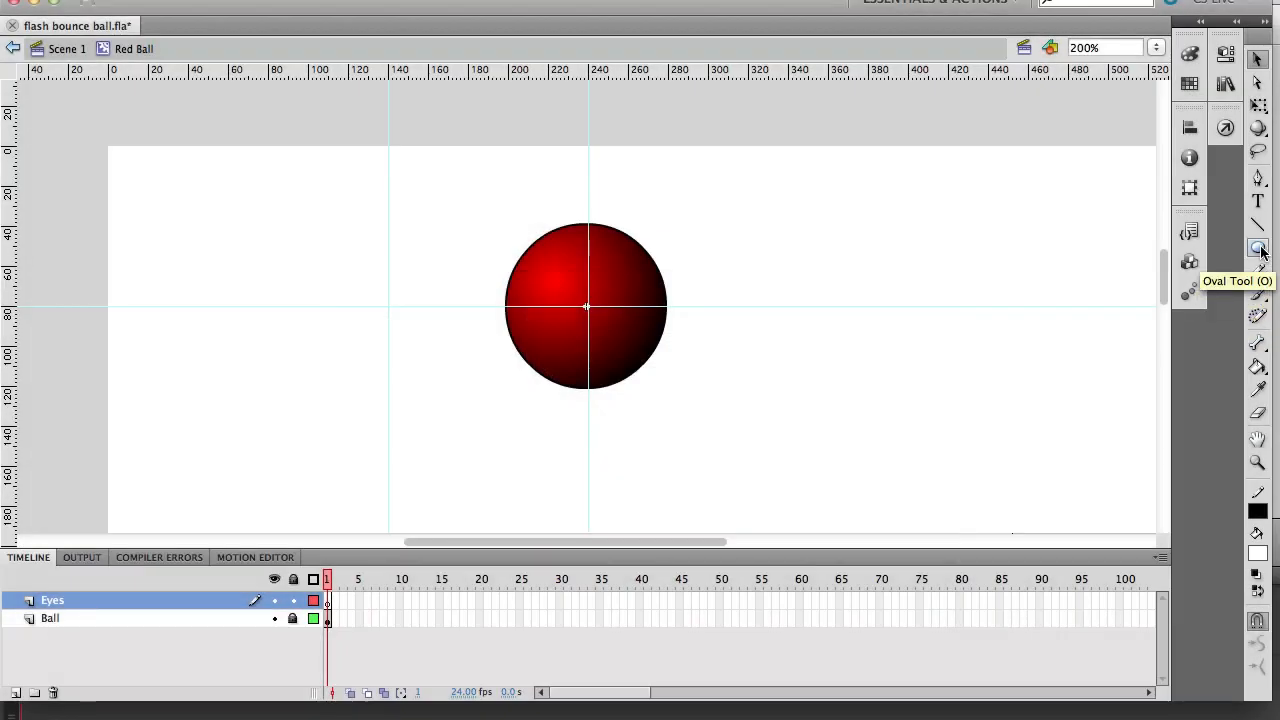
Draw an eye left of the ball's centre: a white upright oval about 13 by 31 px with a small round black pupil.
left_click(1259, 249)
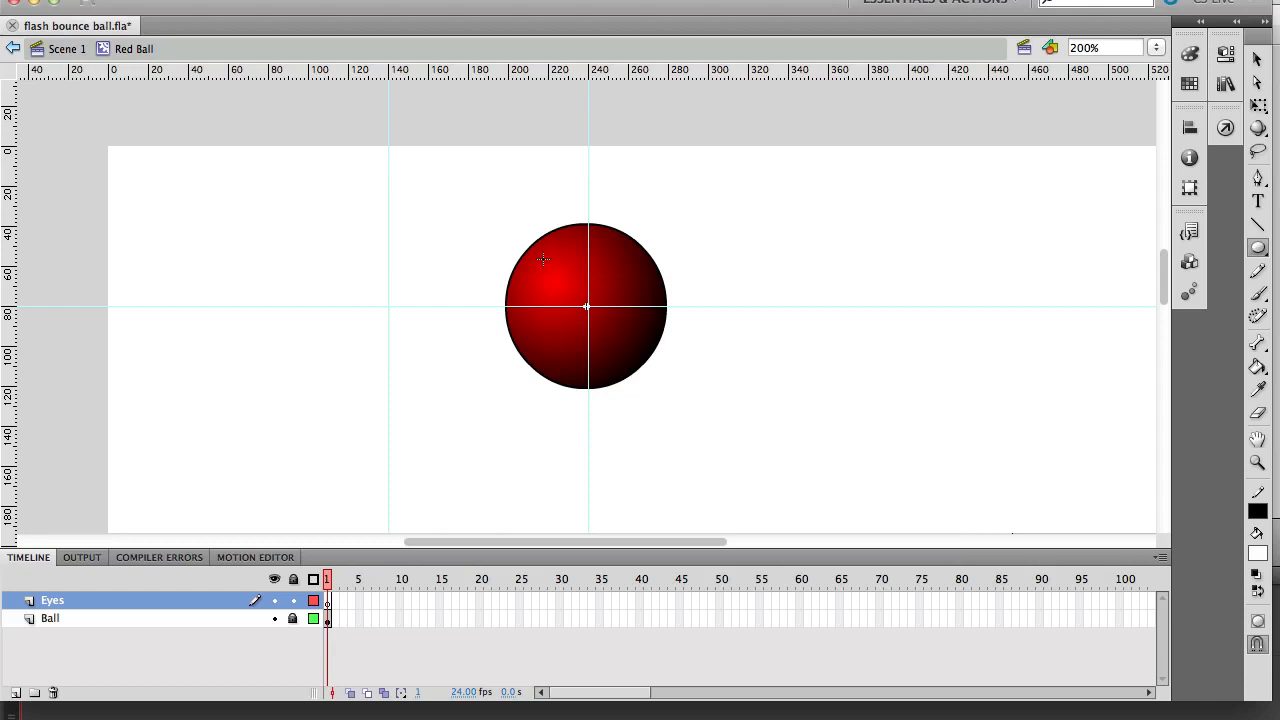
left_click_drag(546, 264, 573, 326)
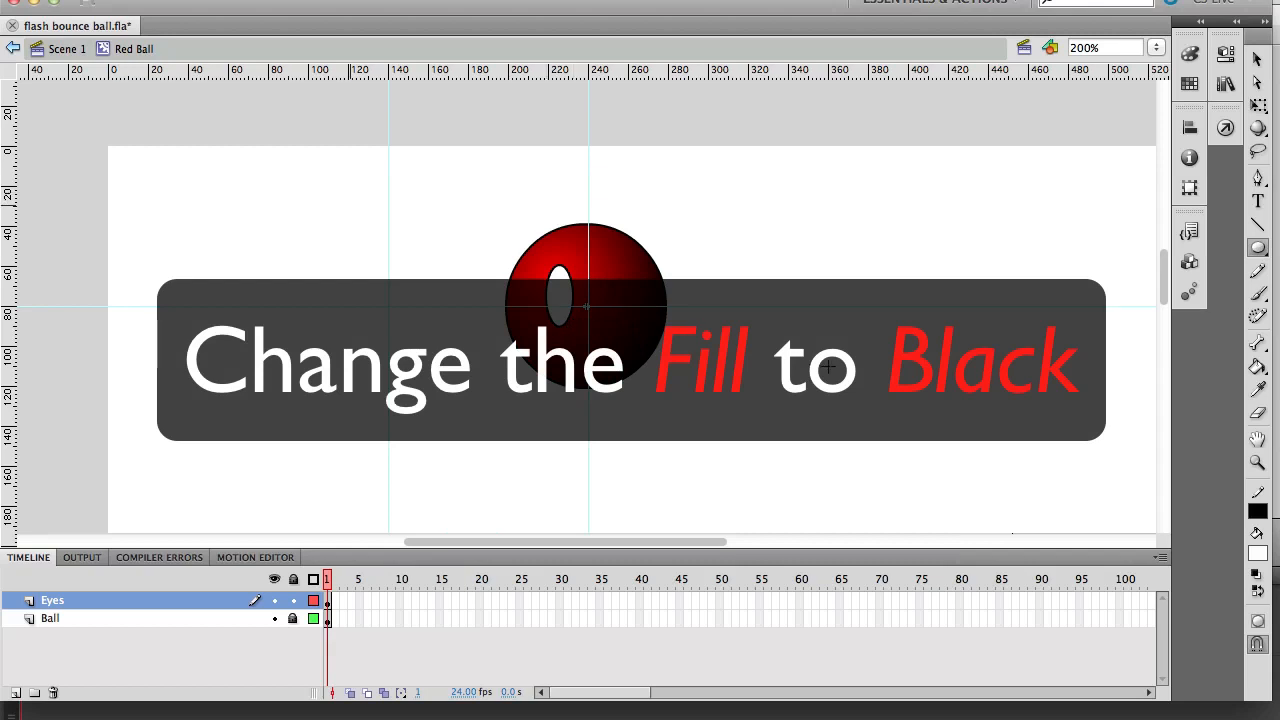
left_click(1258, 556)
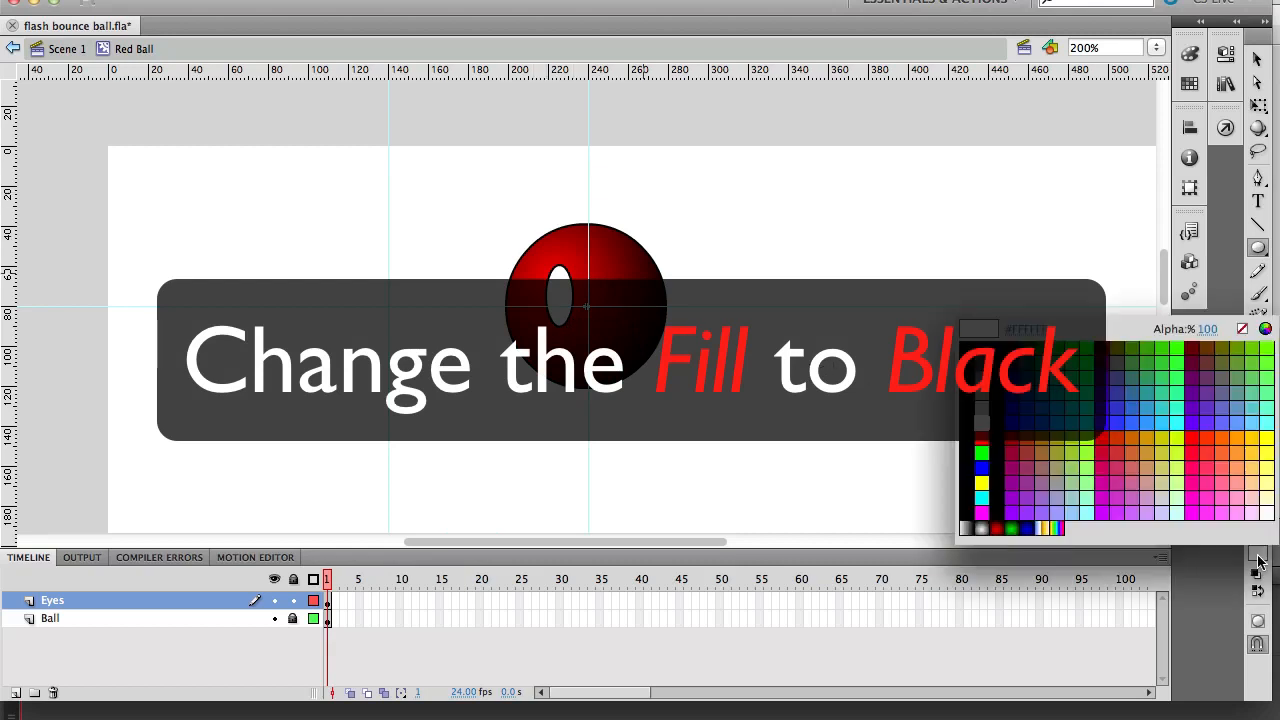
left_click(978, 472)
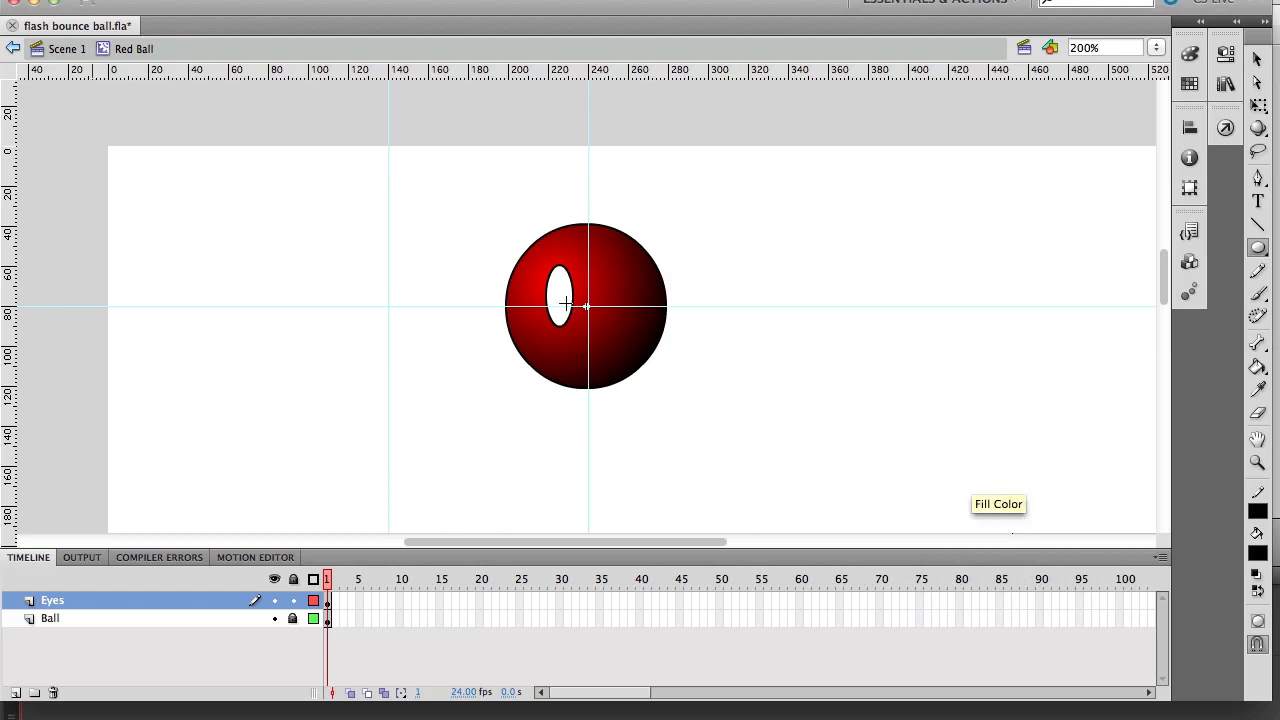
key("super+equal")
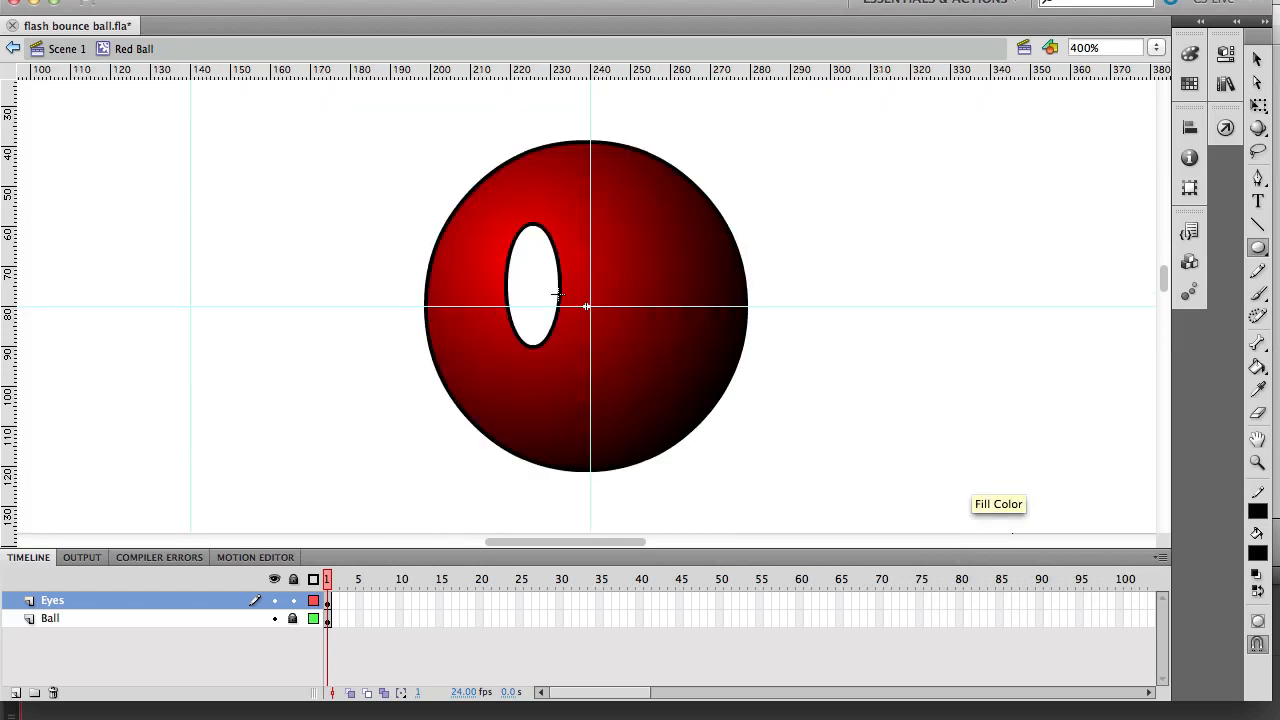
left_click_drag(517, 277, 541, 300)
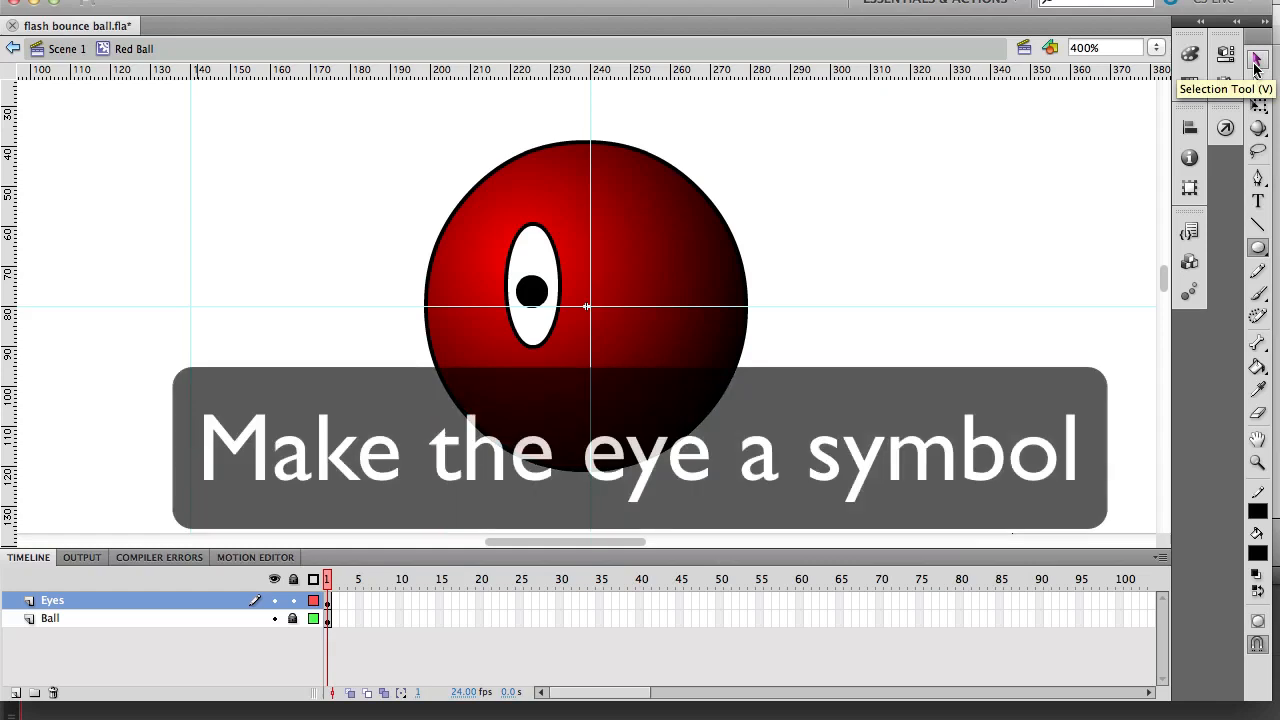
Convert the complete eye, including its pupil, to a movie clip symbol named Eyes.
left_click(1257, 63)
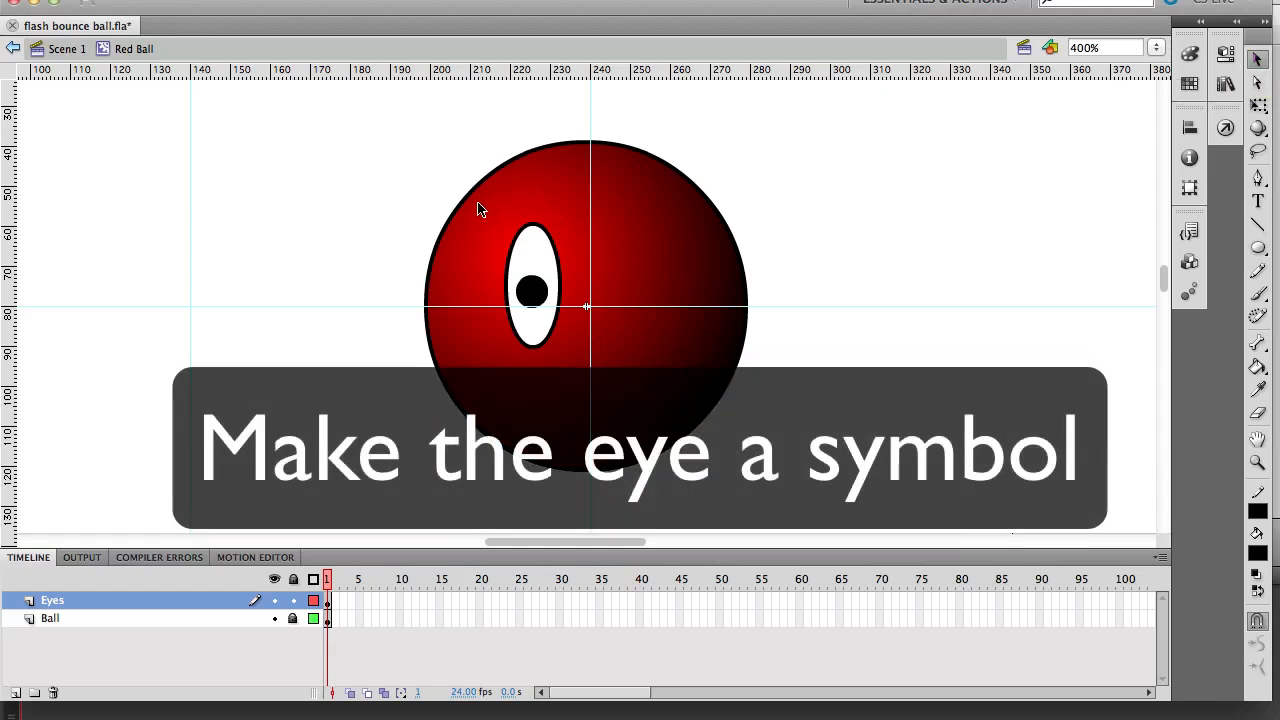
left_click_drag(478, 208, 580, 366)
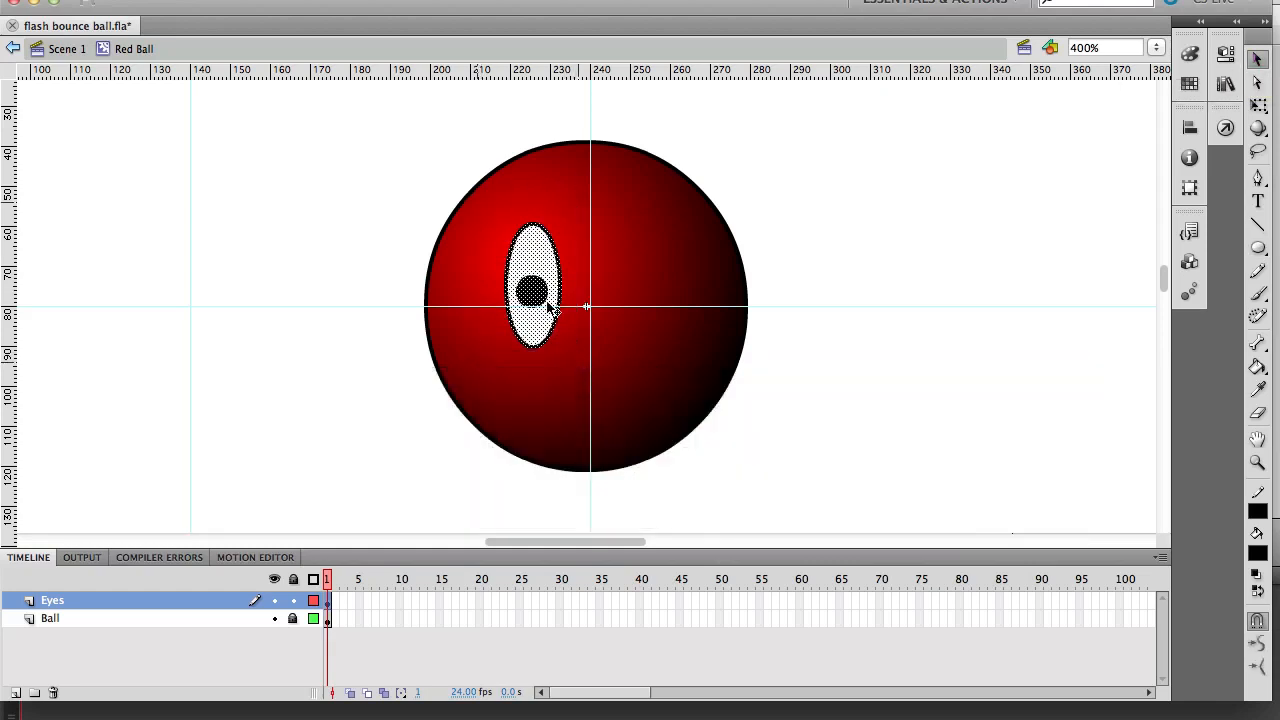
right_click(535, 268)
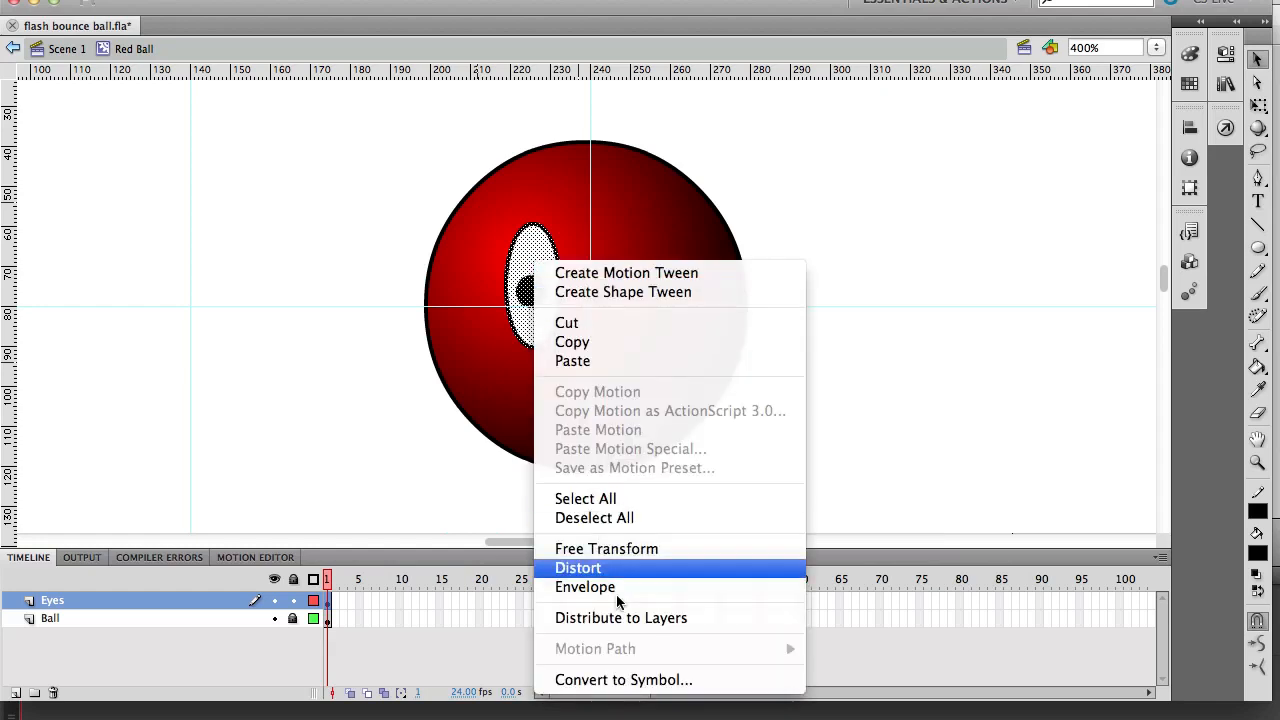
left_click(638, 680)
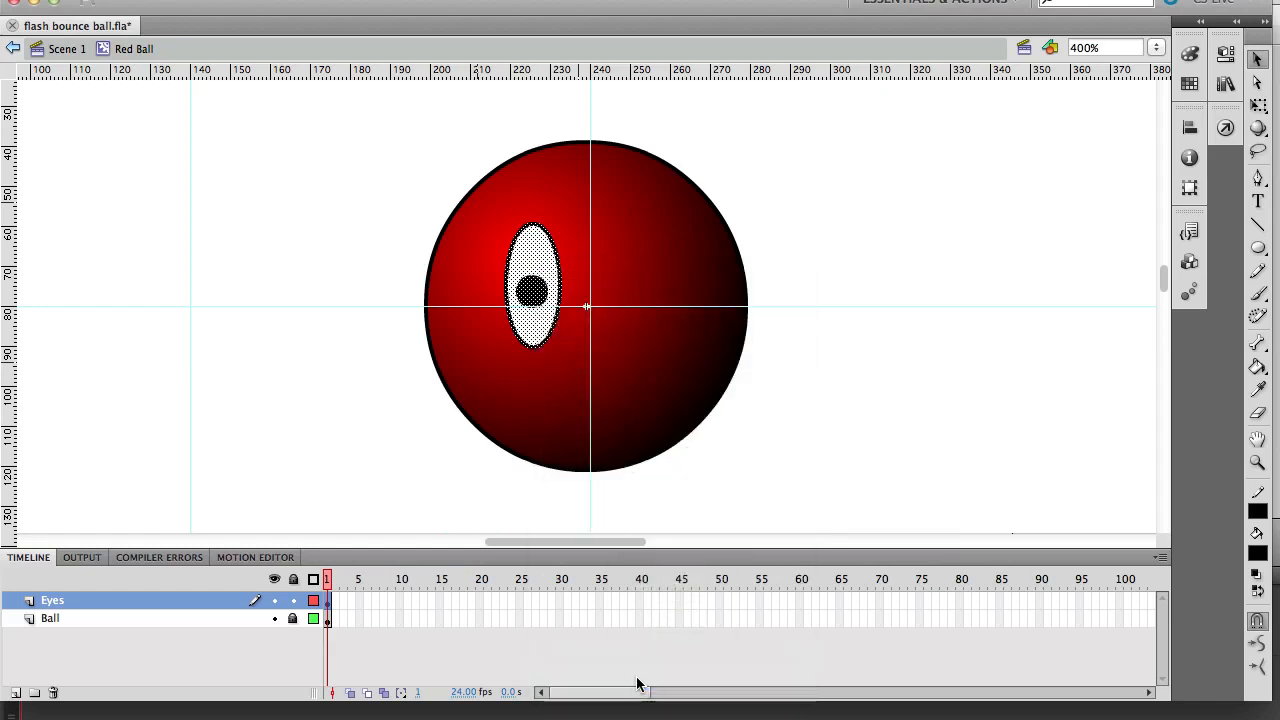
type("Eye")
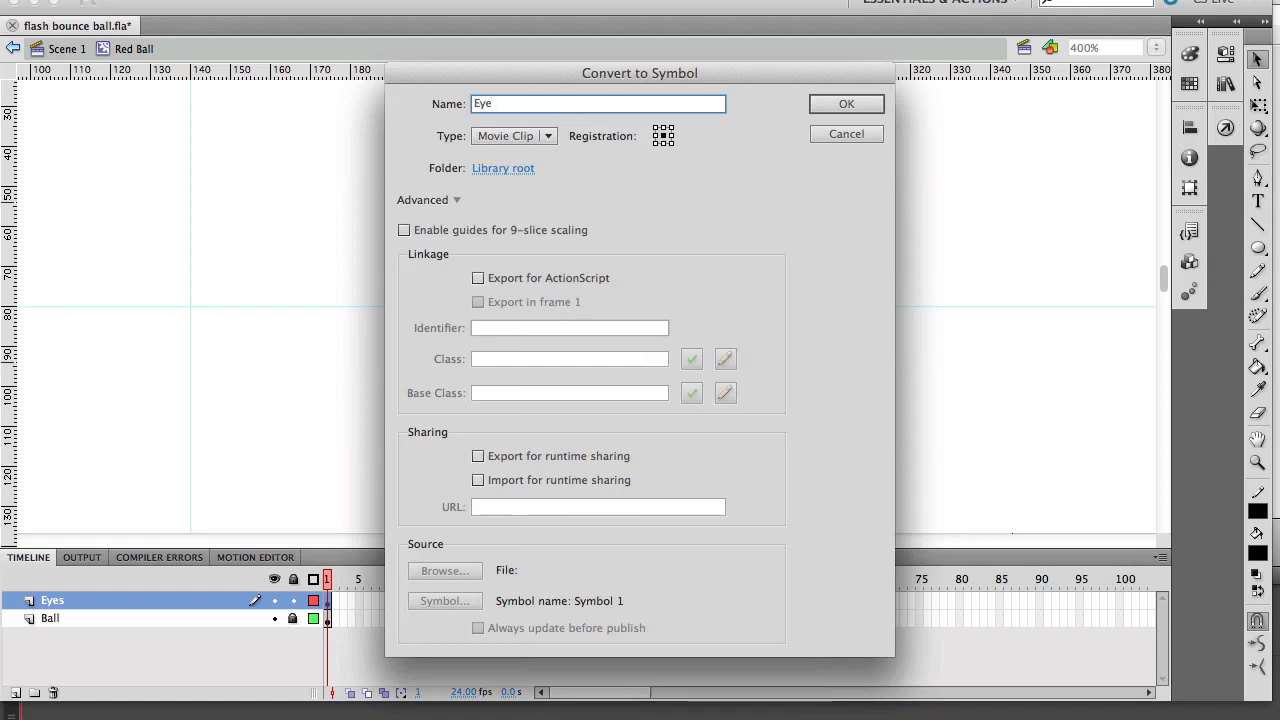
key("Return")
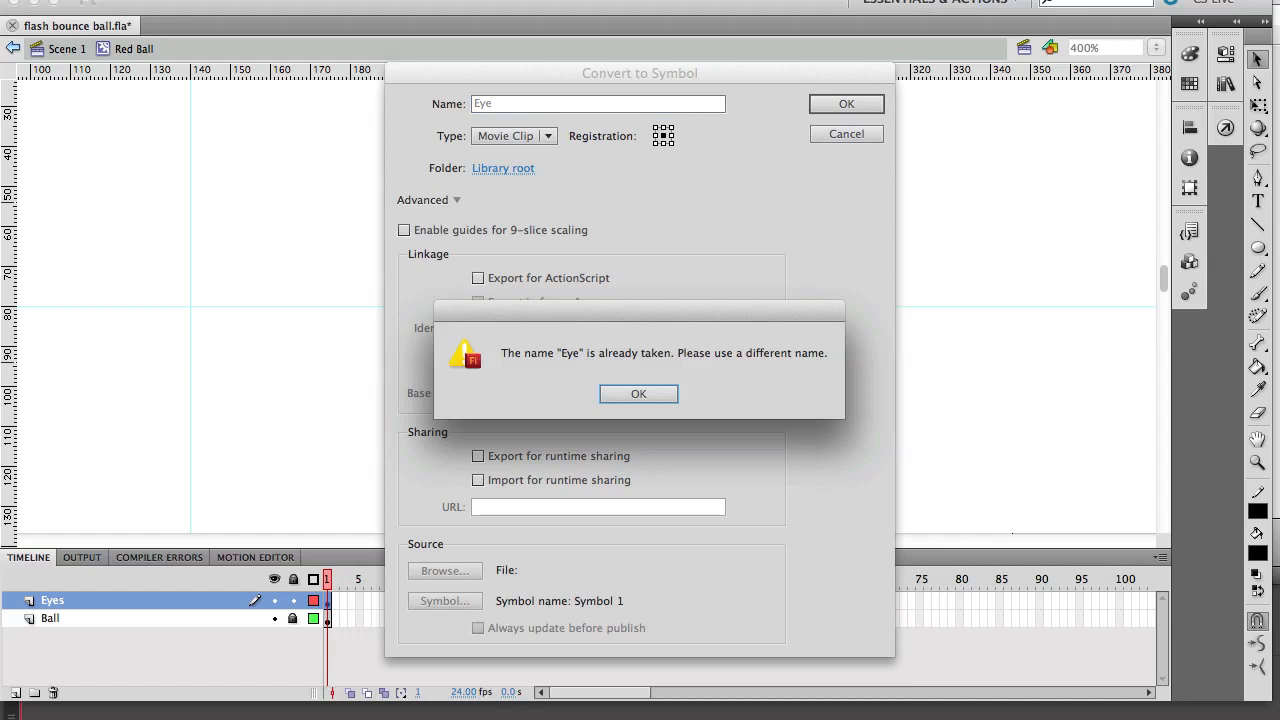
key("Return")
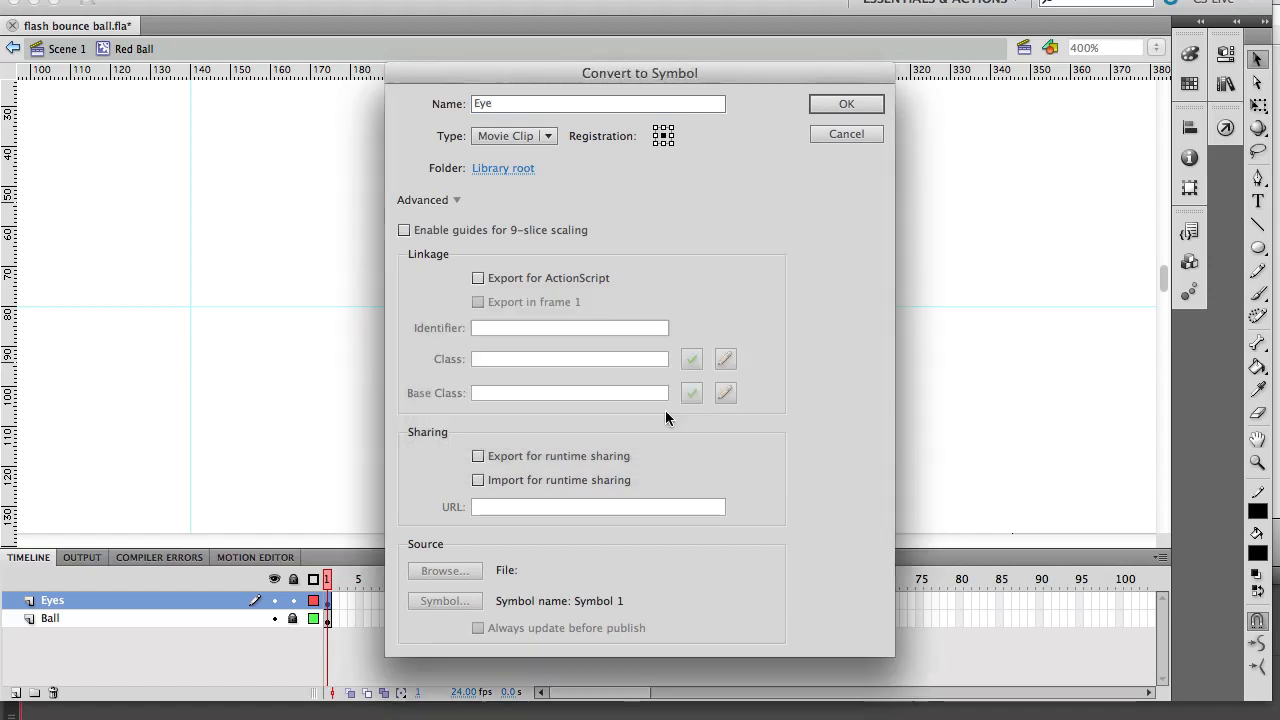
left_click(575, 102)
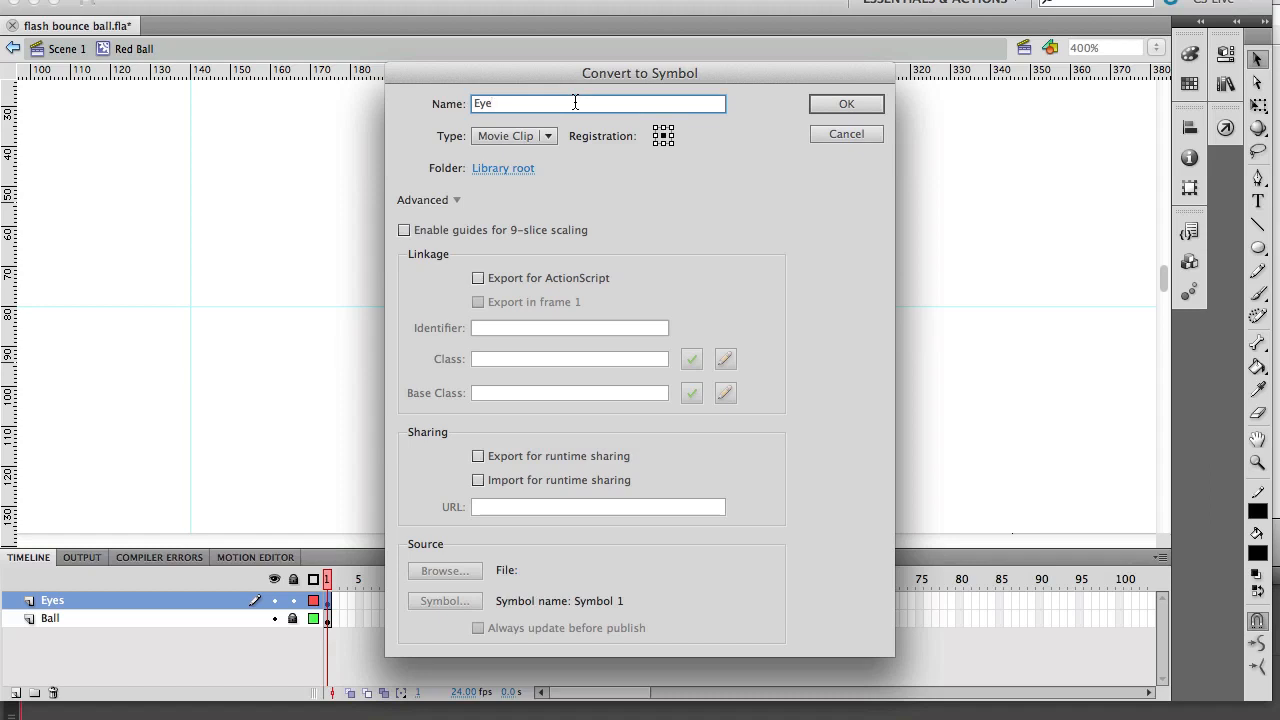
type("s")
key("Return")
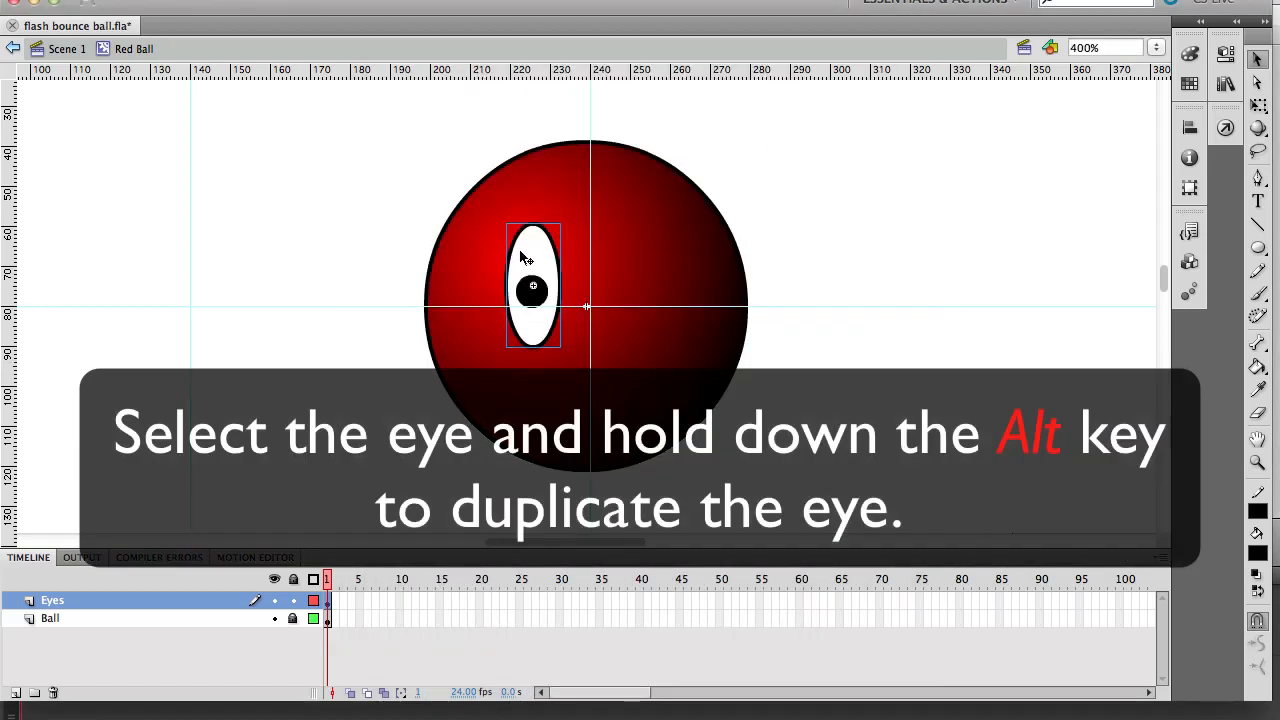
Duplicate the eye symbol horizontally to the other side of the ball's vertical centre line, level with the first eye.
left_click_drag(522, 259, 629, 260)
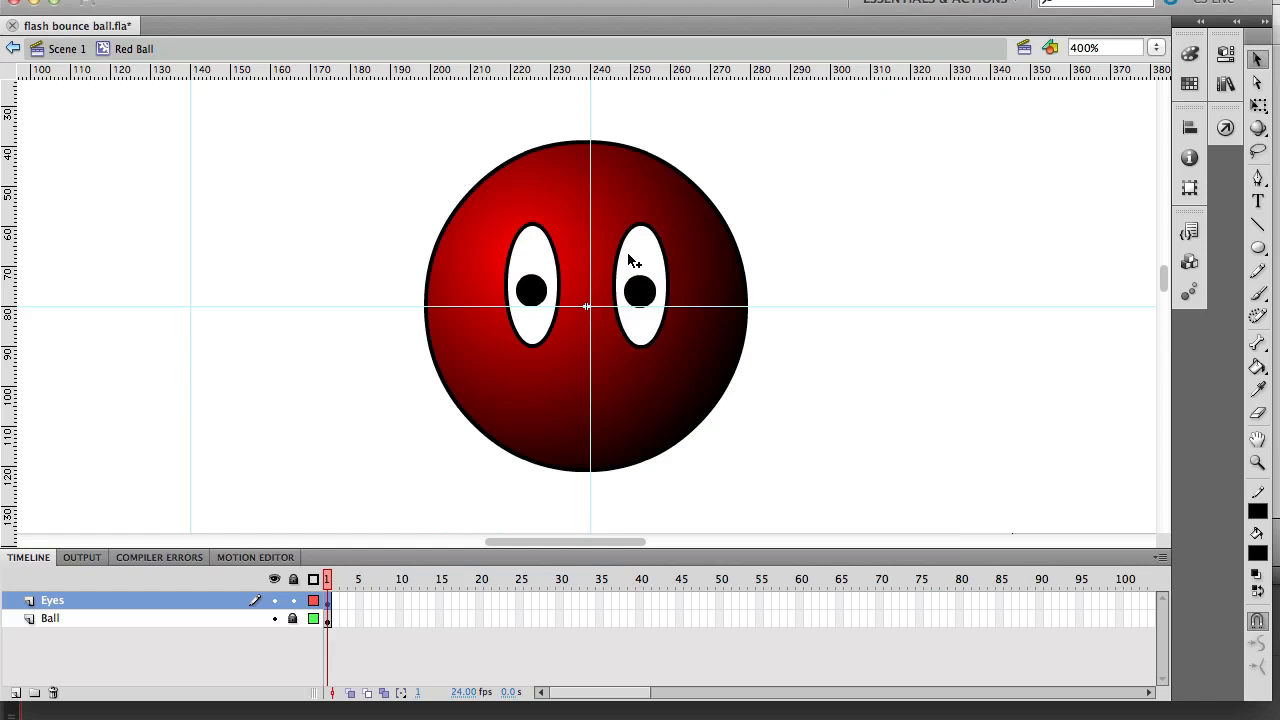
left_click_drag(629, 260, 629, 260)
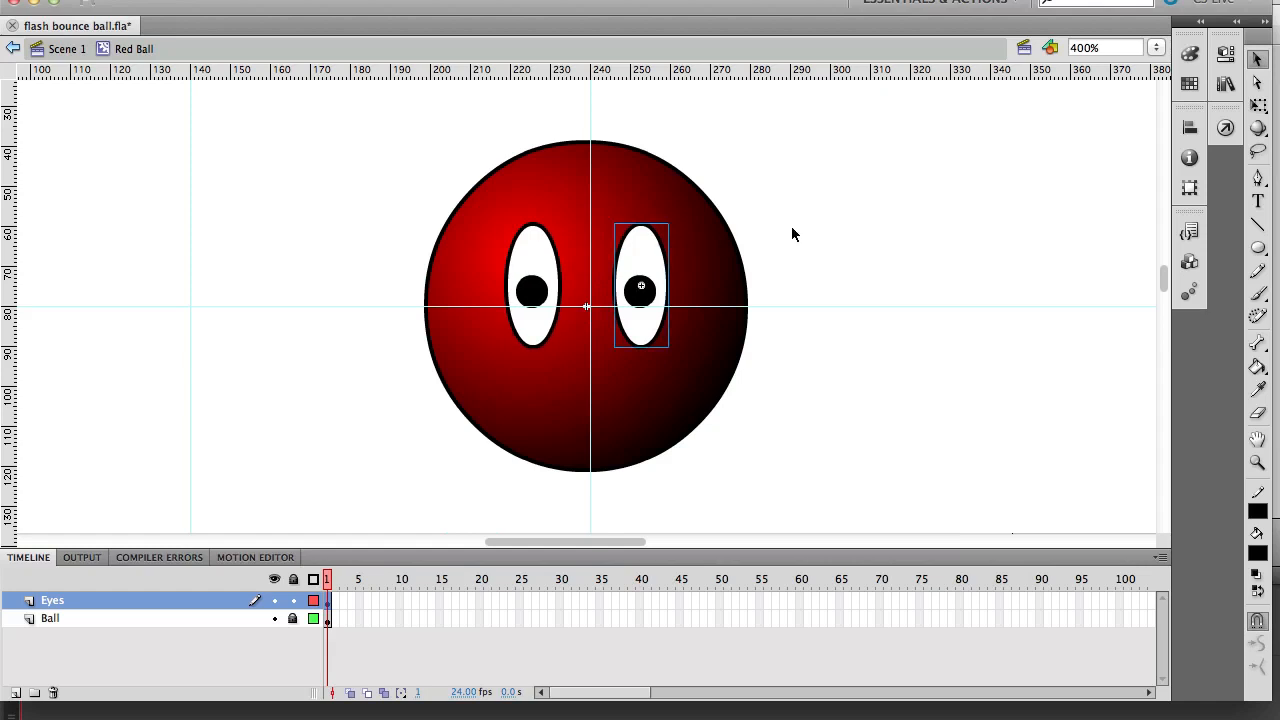
left_click(880, 233)
Return to Scene 1 at 100% zoom and play the animation to check the eyes on the bouncing ball.
left_click(67, 49)
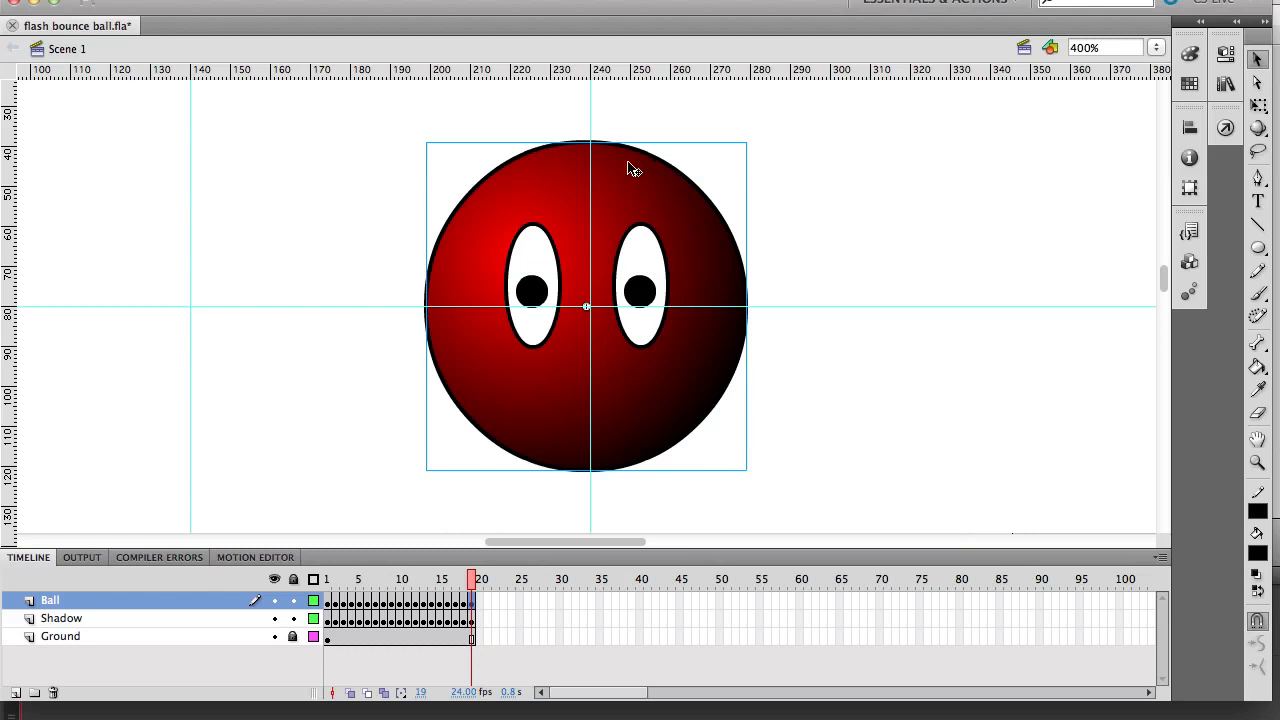
left_click(1155, 48)
left_click(1160, 15)
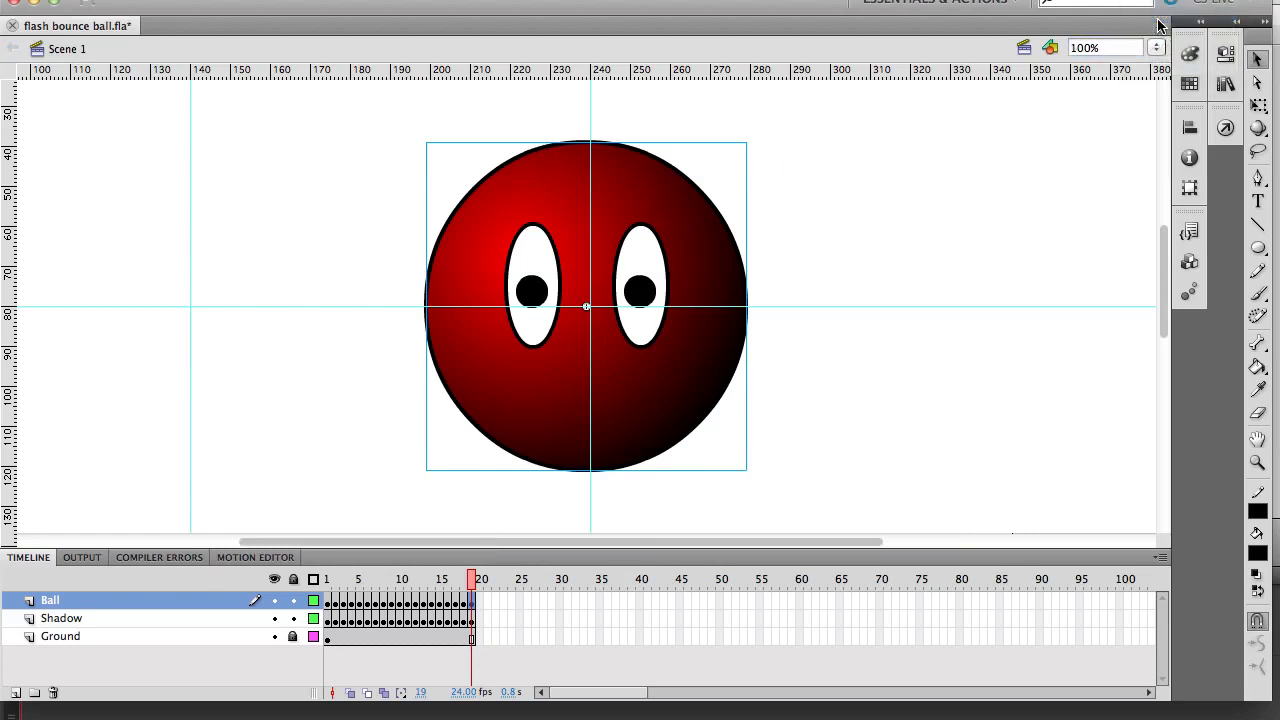
scroll(978, 213, "down", 3)
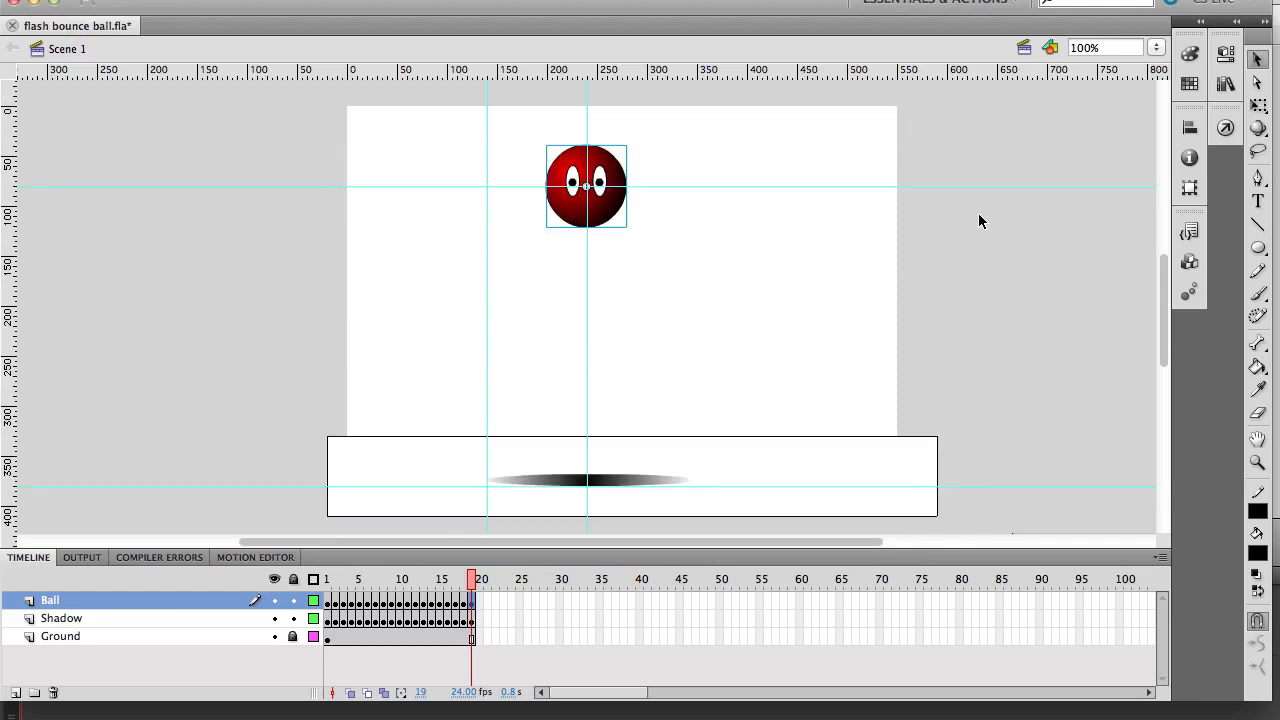
key("Return")
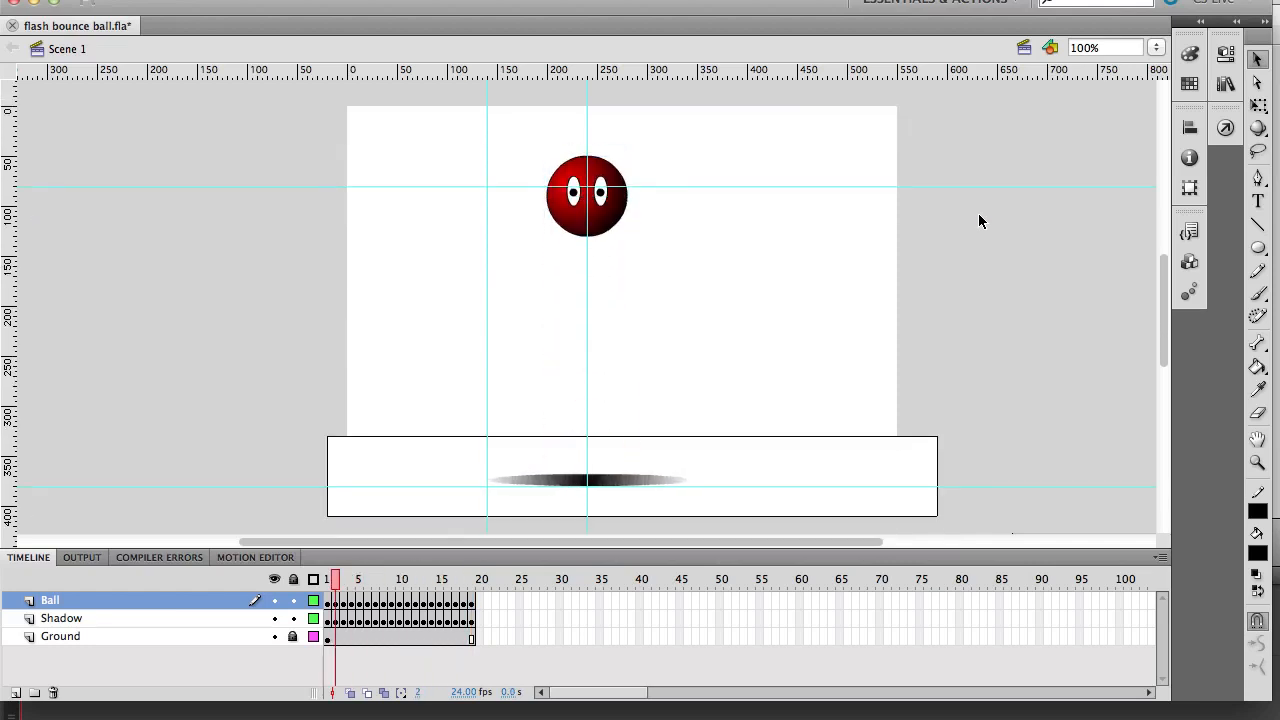
key("Return")
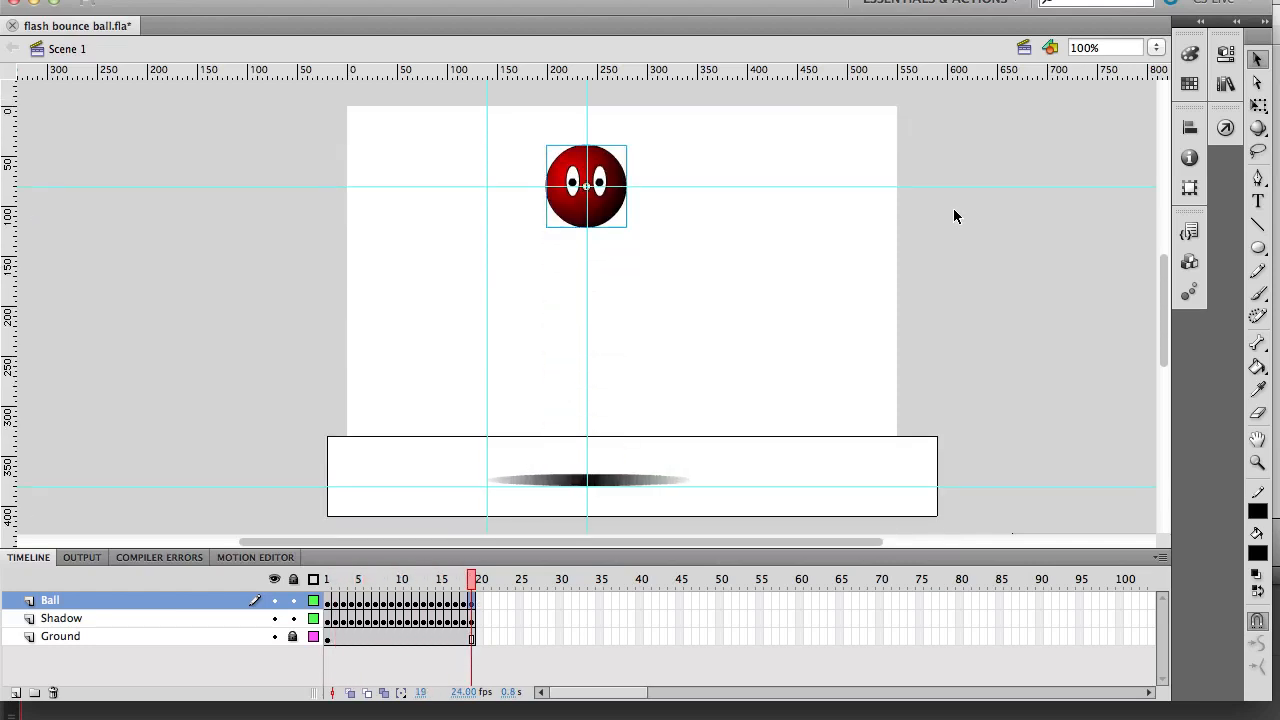
Inside the Red Ball symbol, add a layer named Smile above the Eyes layer.
double_click(576, 177)
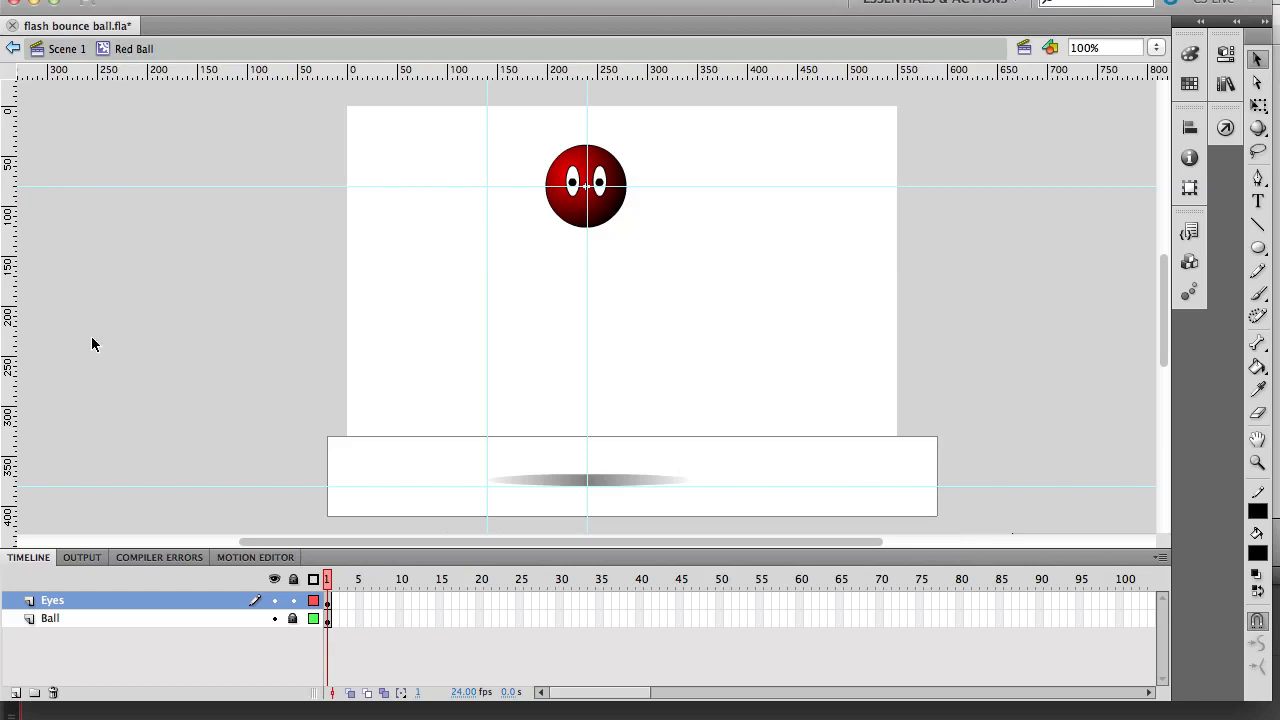
left_click(15, 692)
double_click(60, 599)
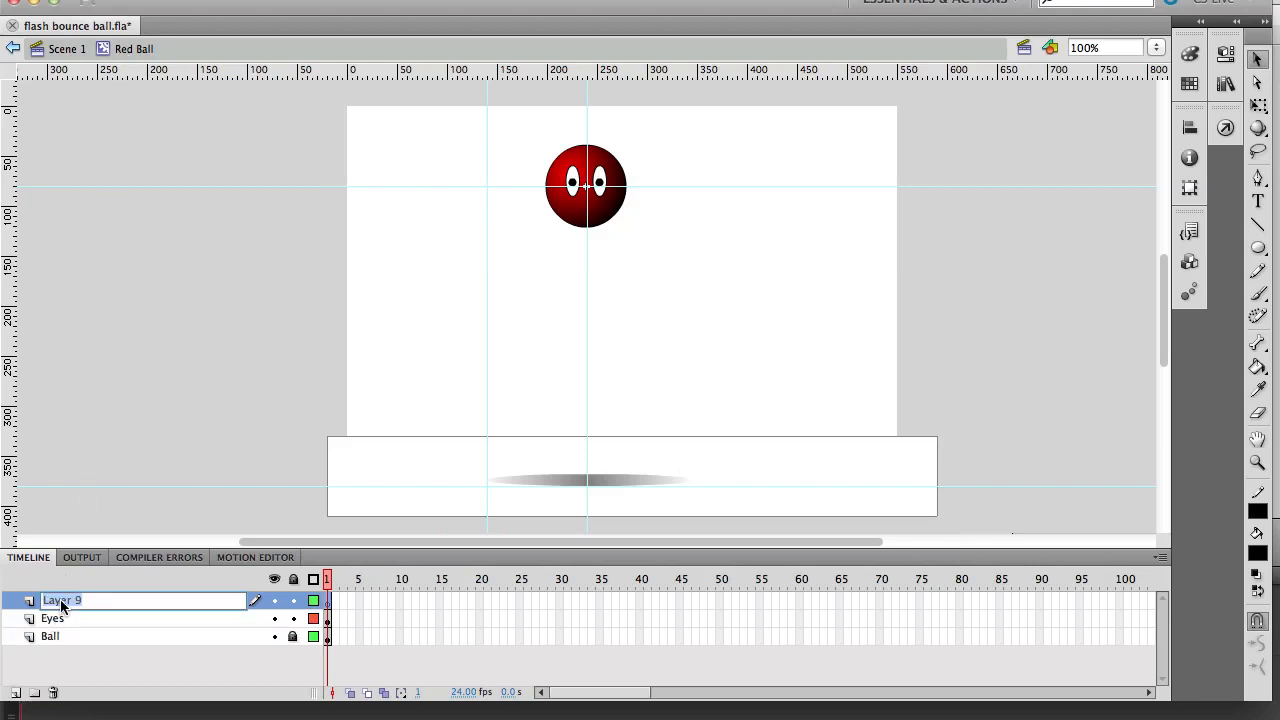
type("Smile")
key("Return")
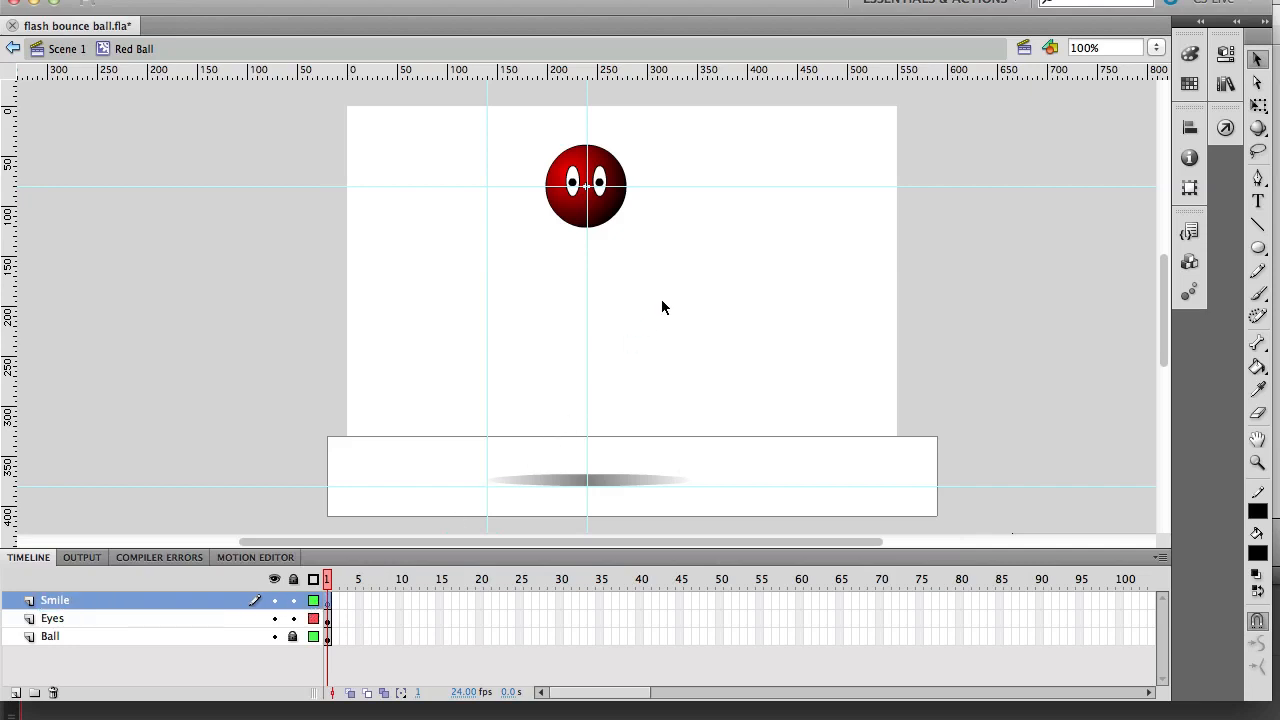
key("super+equal")
key("super+equal")
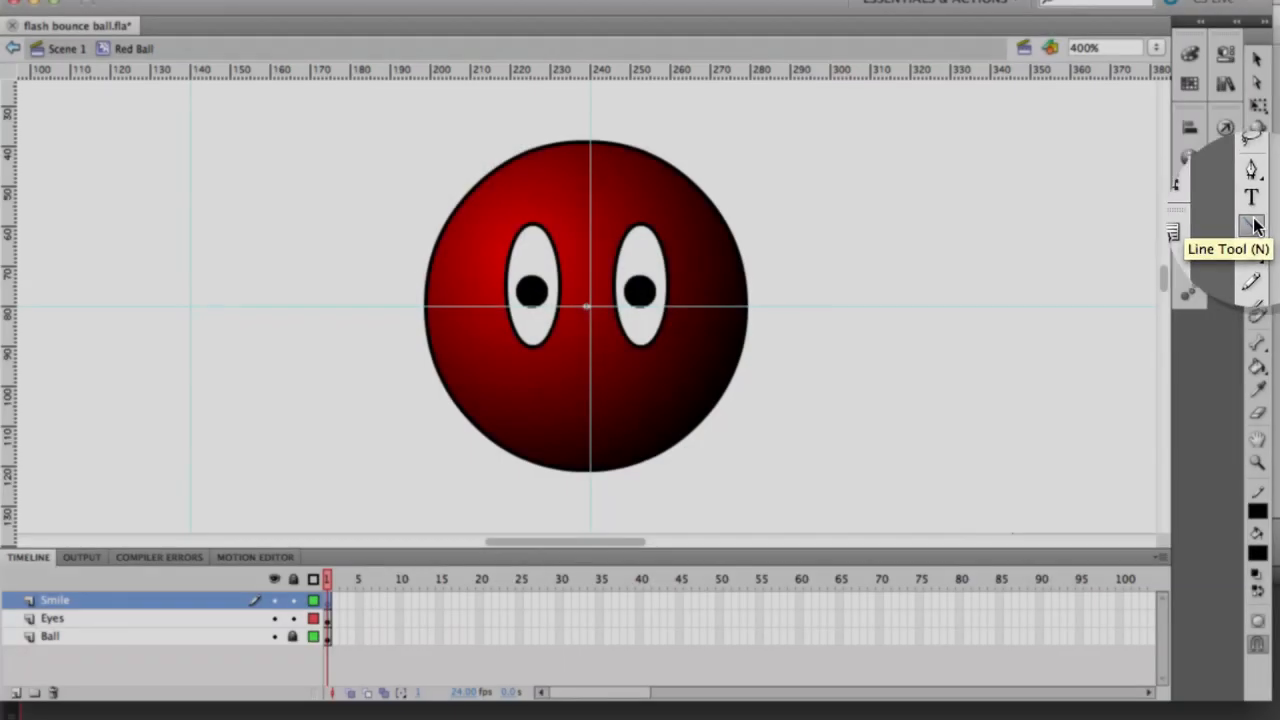
Draw a straight horizontal line below the eyes on the Smile layer and bend its middle downward into a smile.
left_click(1258, 224)
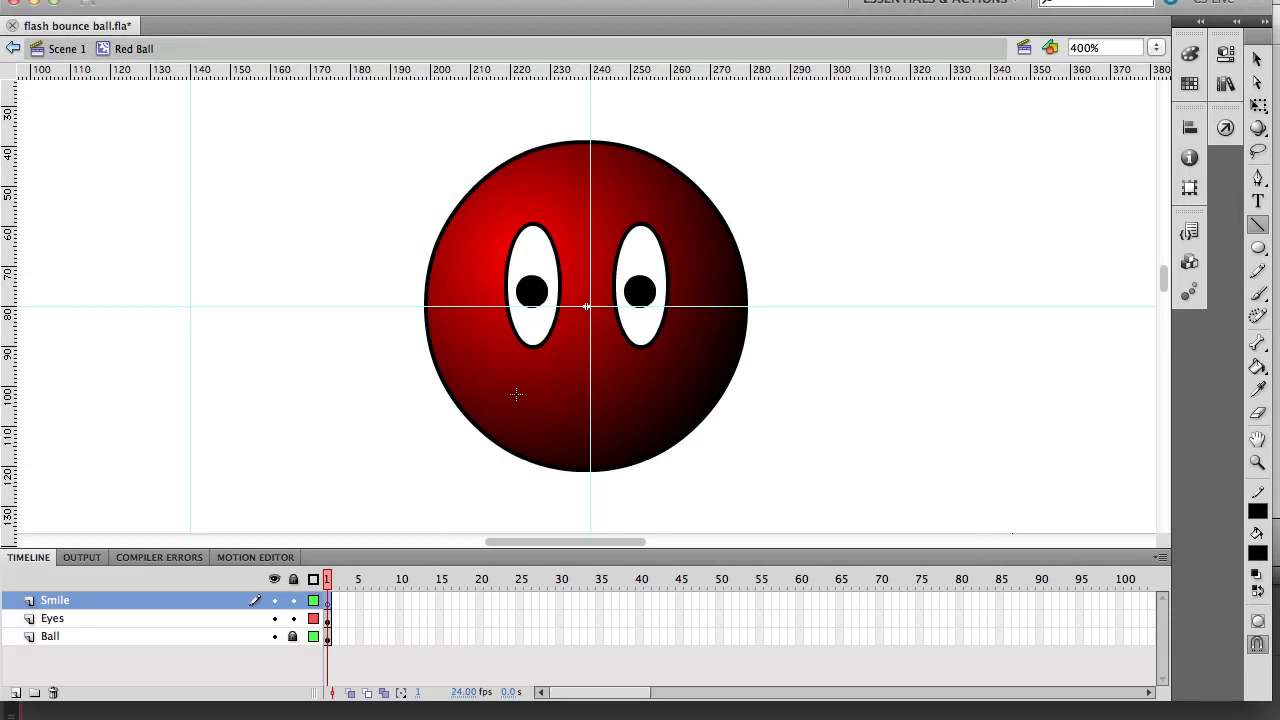
left_click_drag(516, 394, 657, 394)
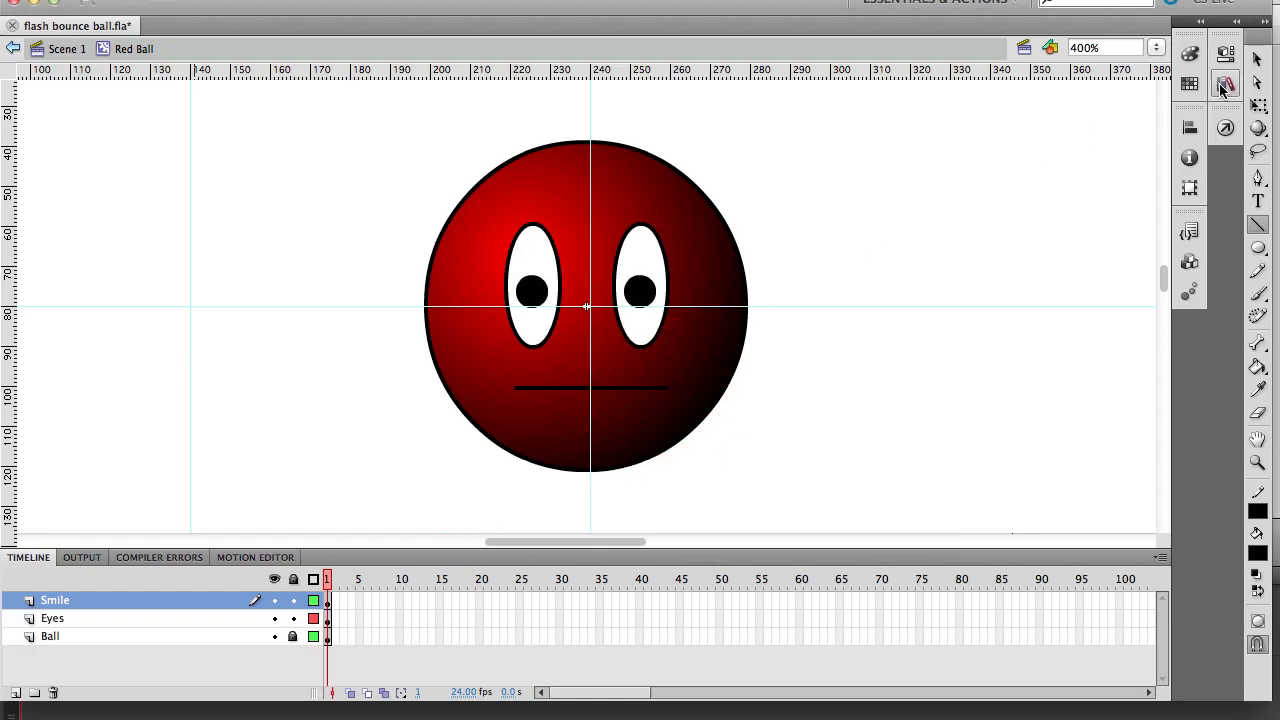
left_click(1257, 60)
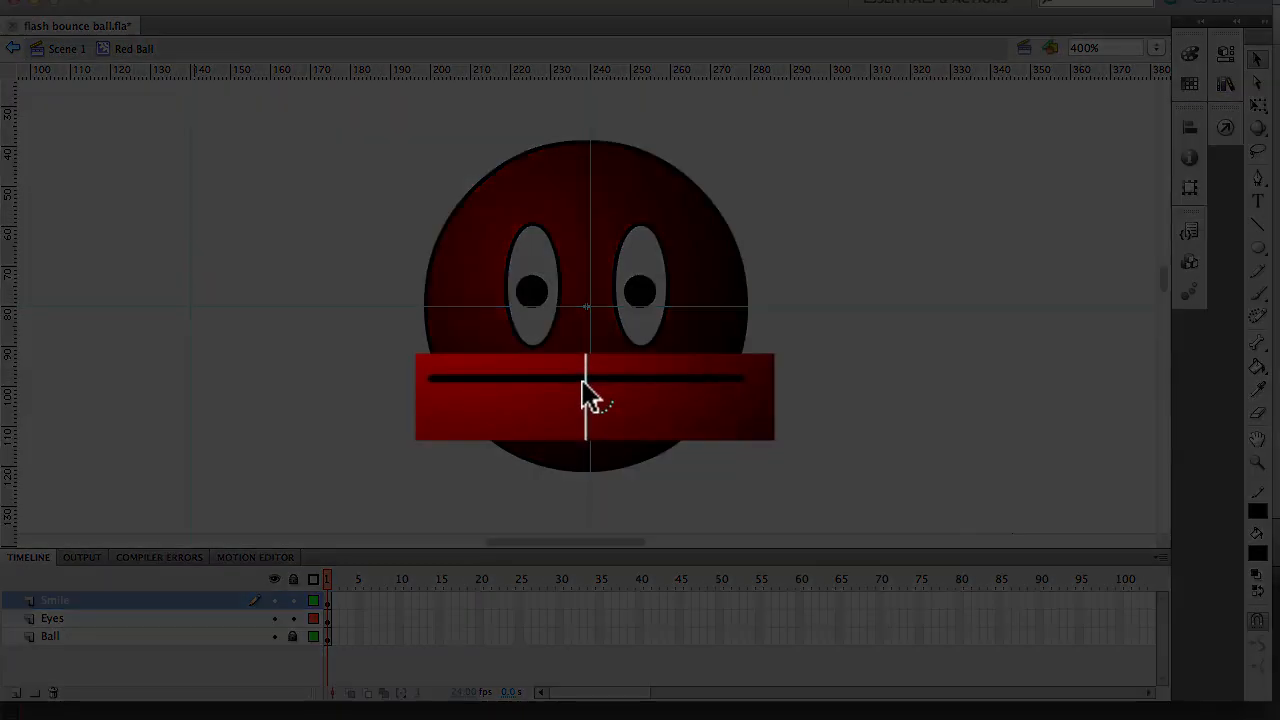
left_click_drag(581, 385, 575, 438)
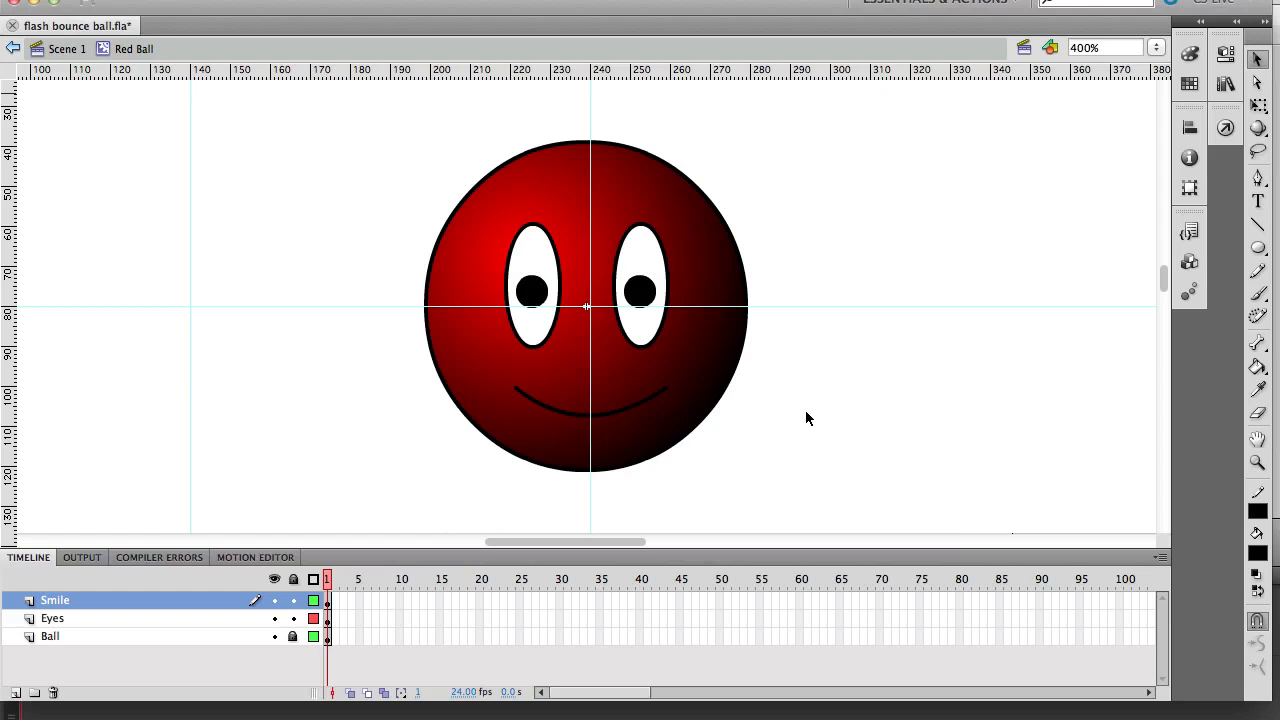
Add consecutive keyframes to the Eyes layer from frame 2 through frame 10.
left_click(329, 619)
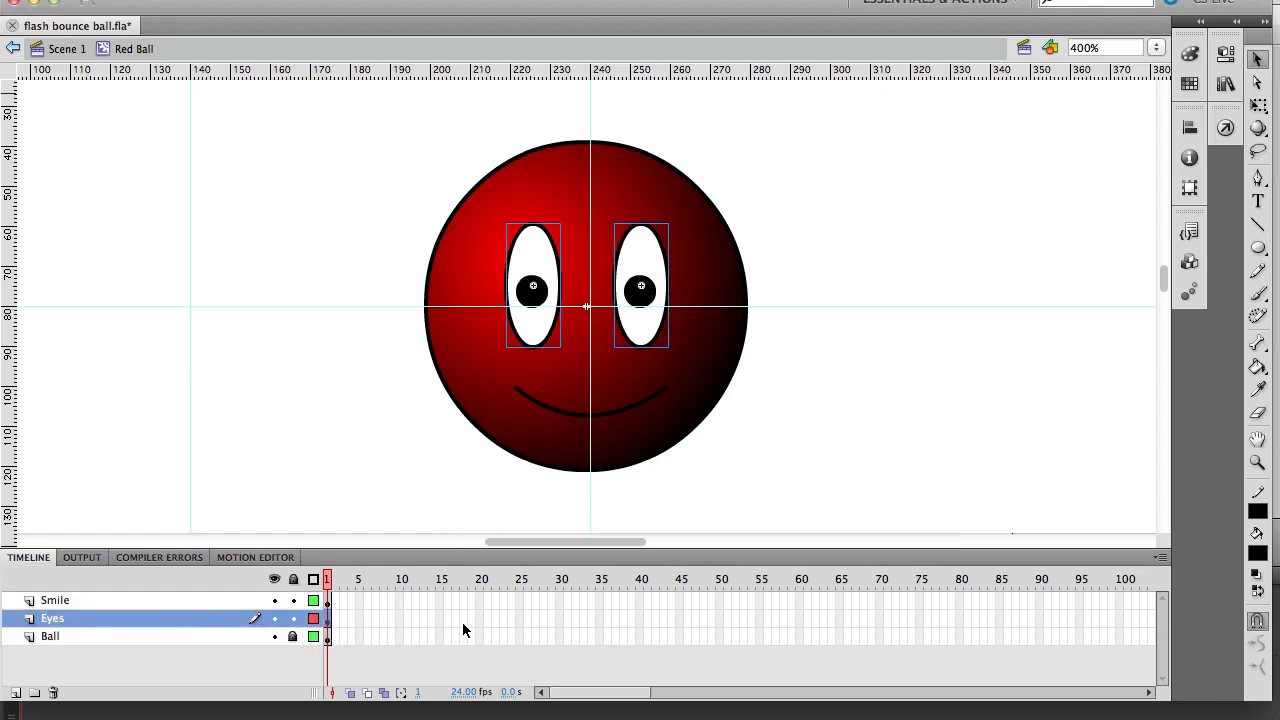
key("F6")
key("F6")
key("F6")
key("F6")
key("F6")
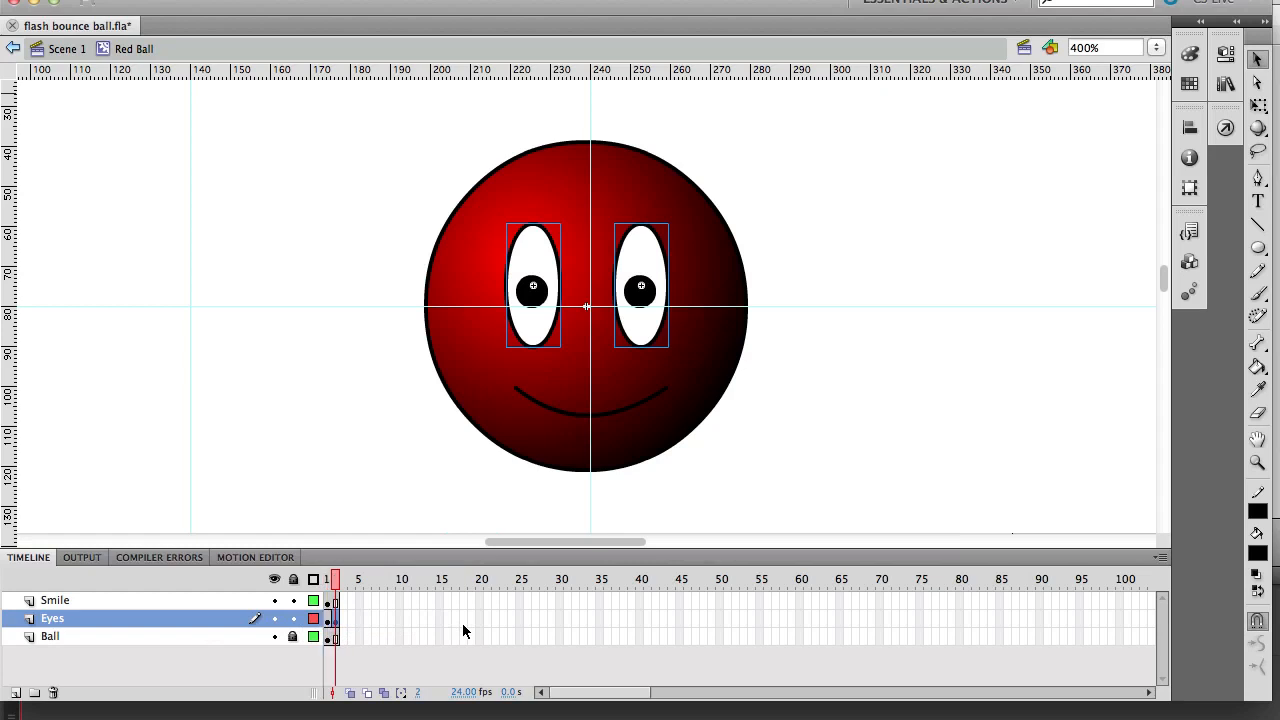
key("F6")
key("F6")
key("F6")
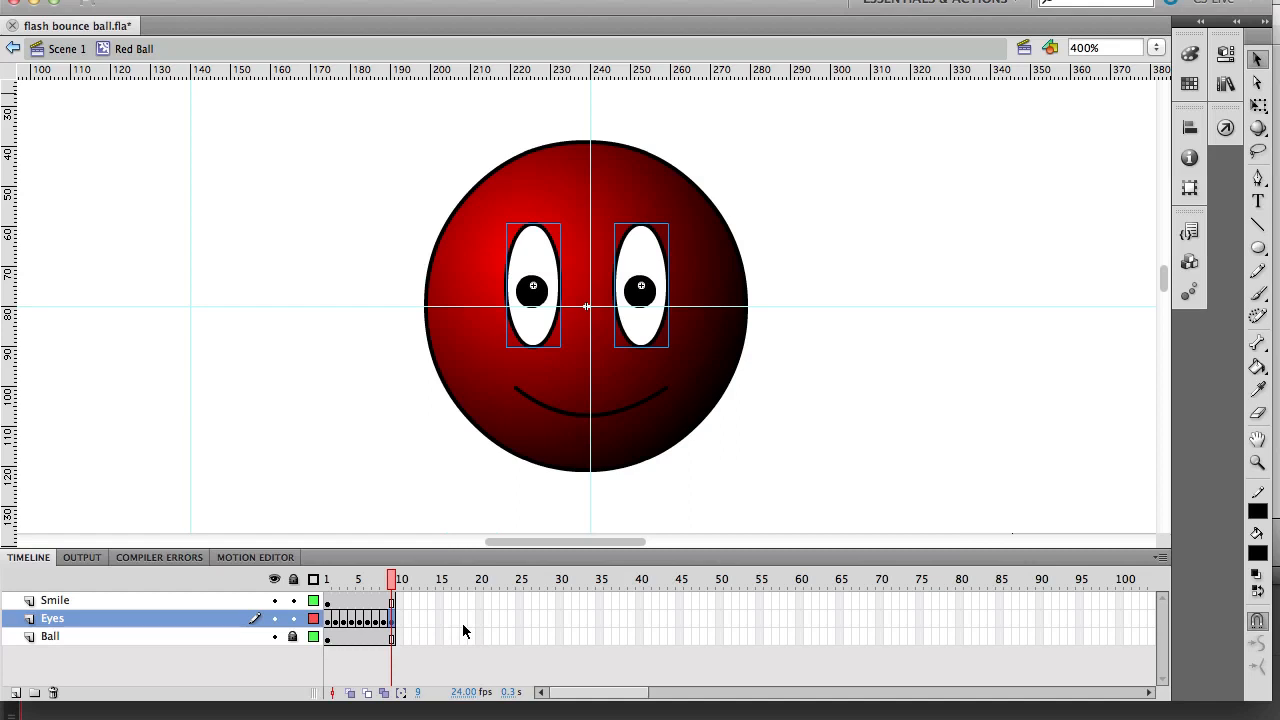
key("F6")
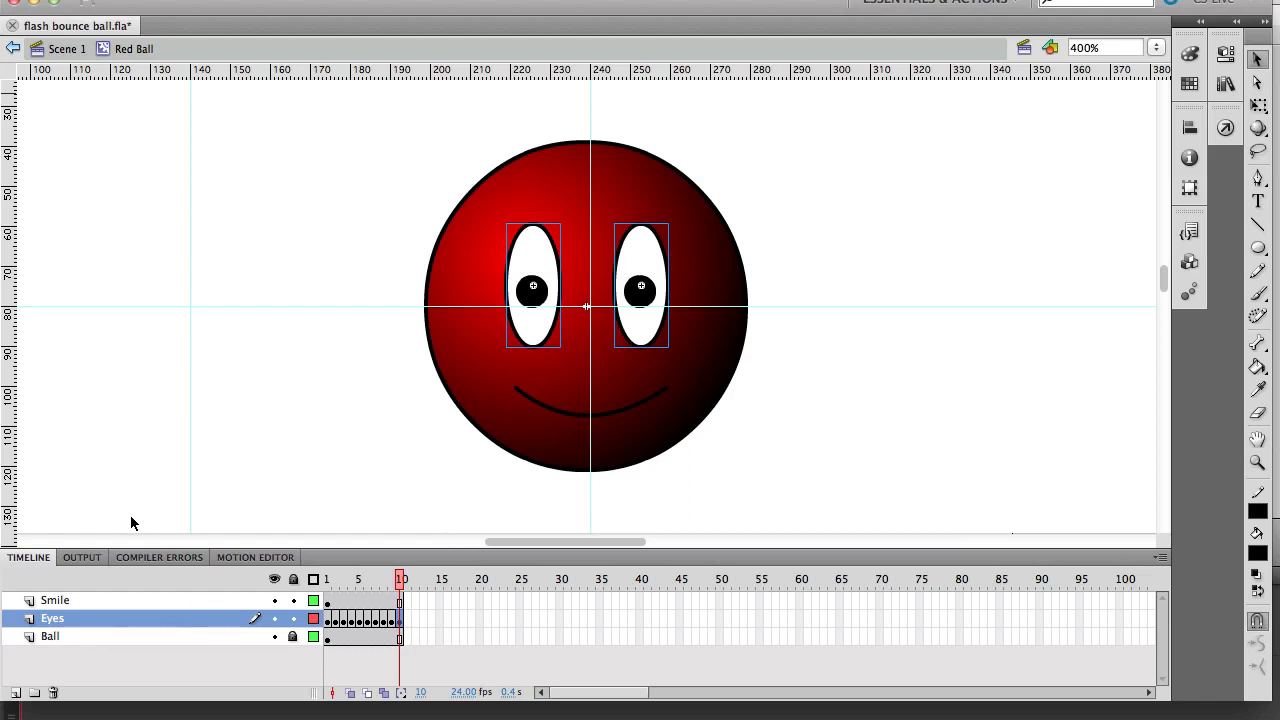
Add a layer named Blink directly above the Eyes layer.
left_click(15, 692)
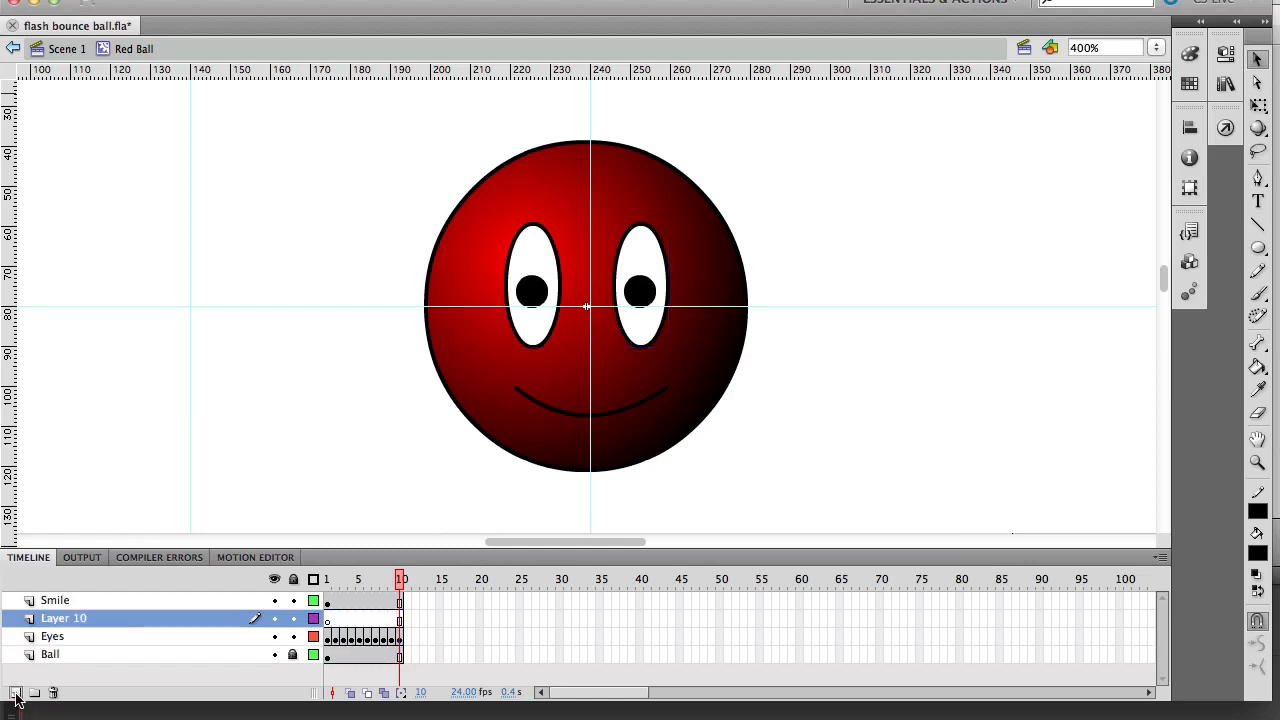
double_click(55, 619)
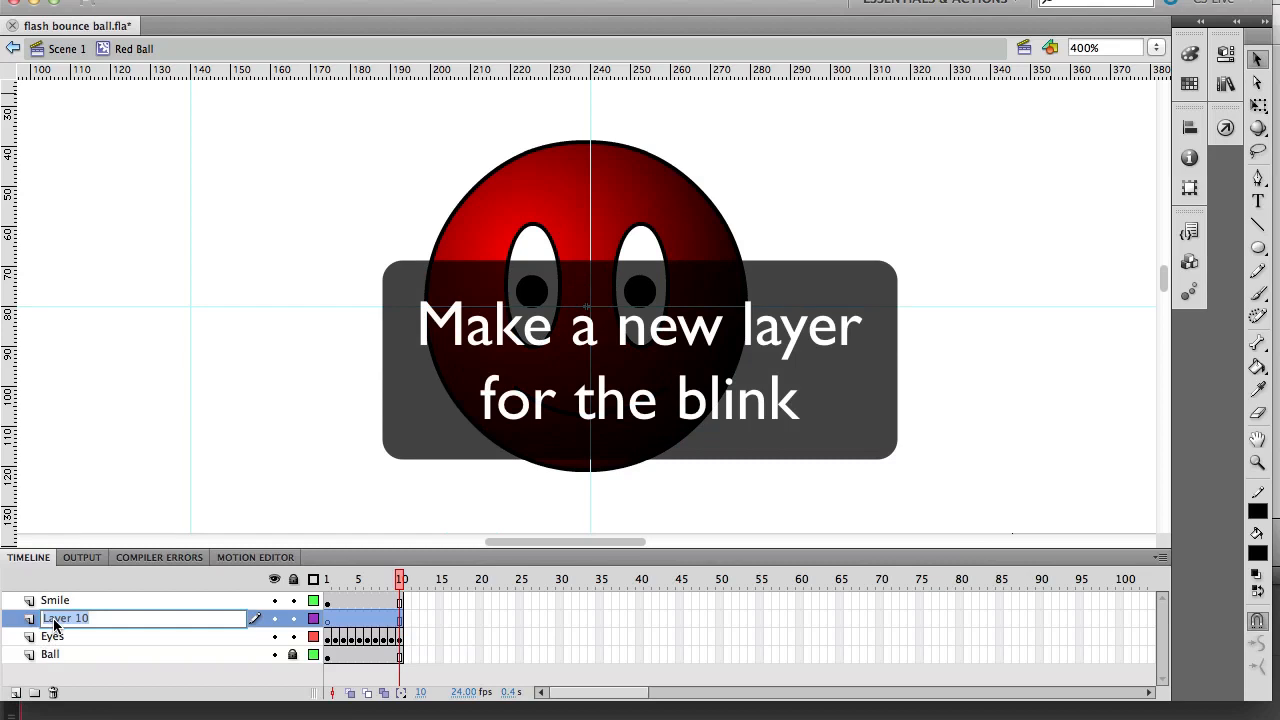
type("Blink")
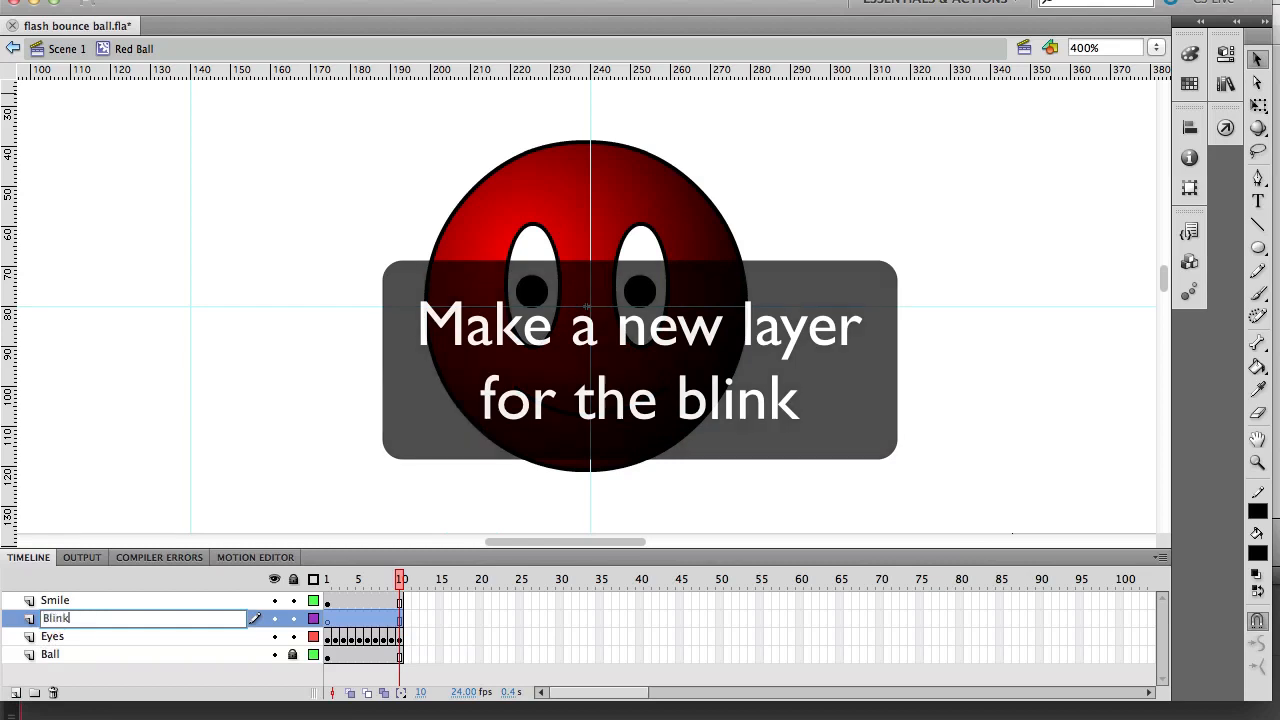
key("Return")
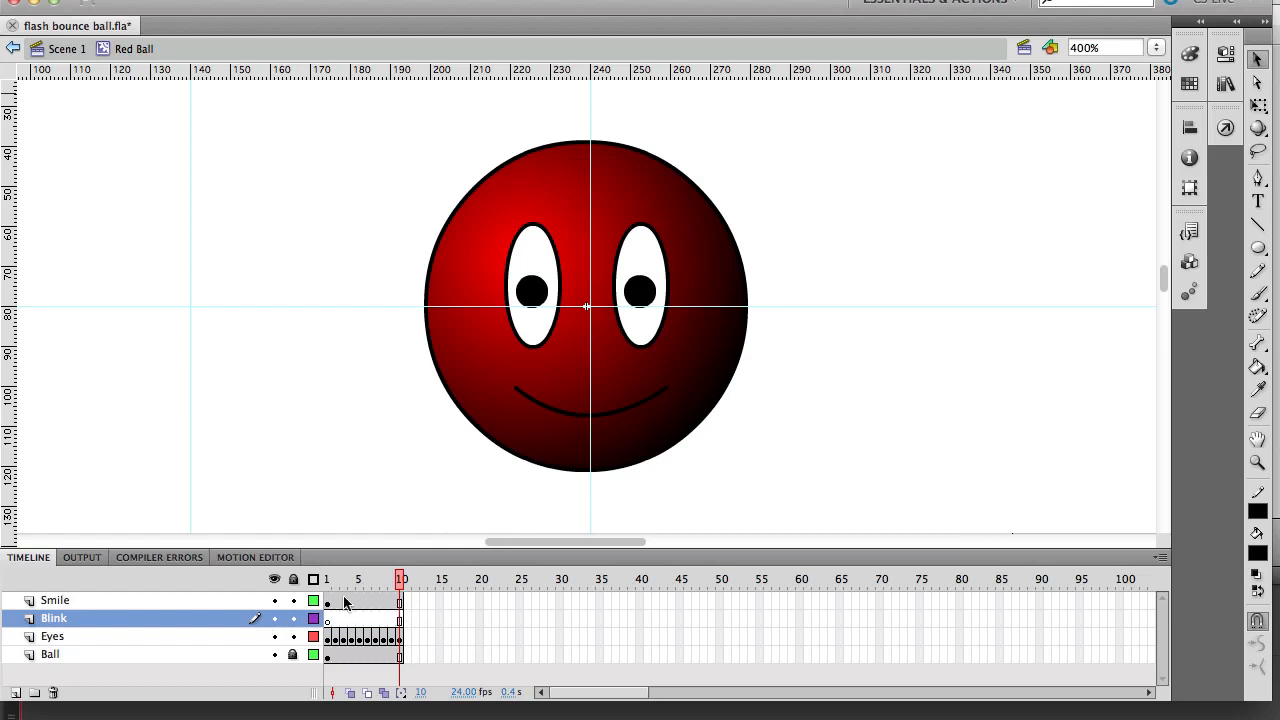
Draw a horizontal line across the first eye on the Blink layer and bend it upward into a closed-eye arc.
left_click(1260, 222)
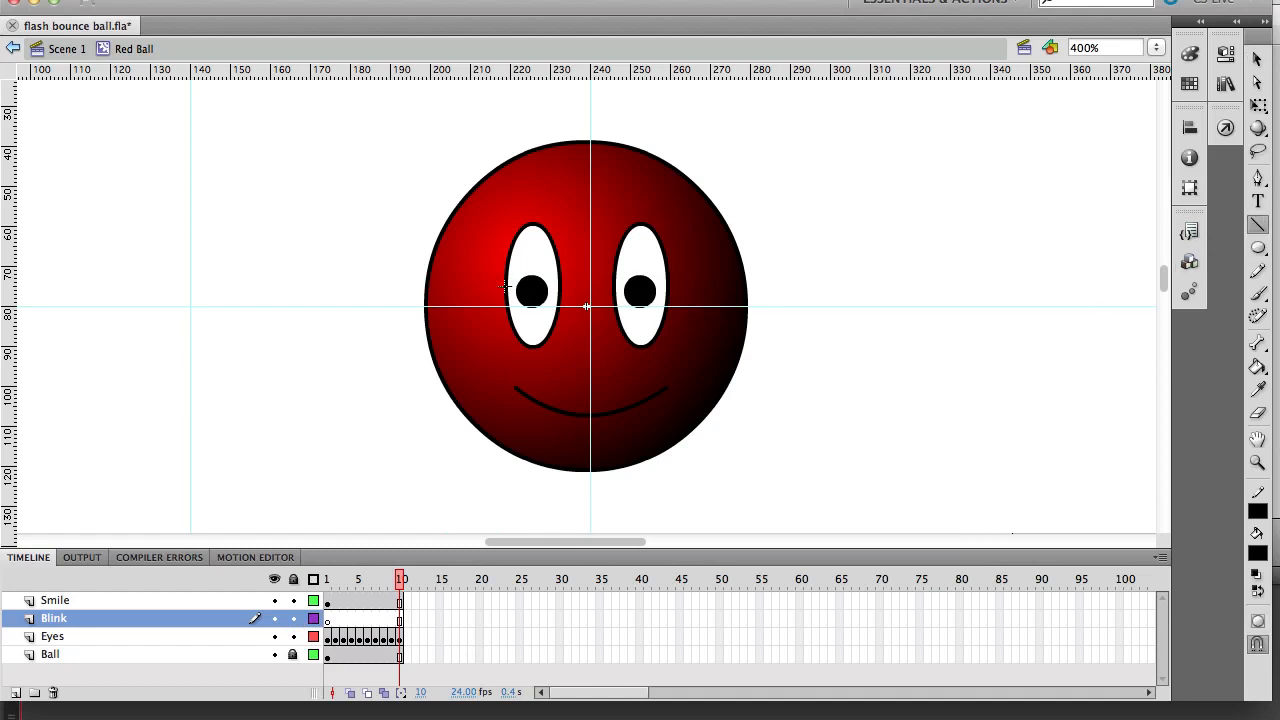
left_click_drag(506, 287, 558, 287)
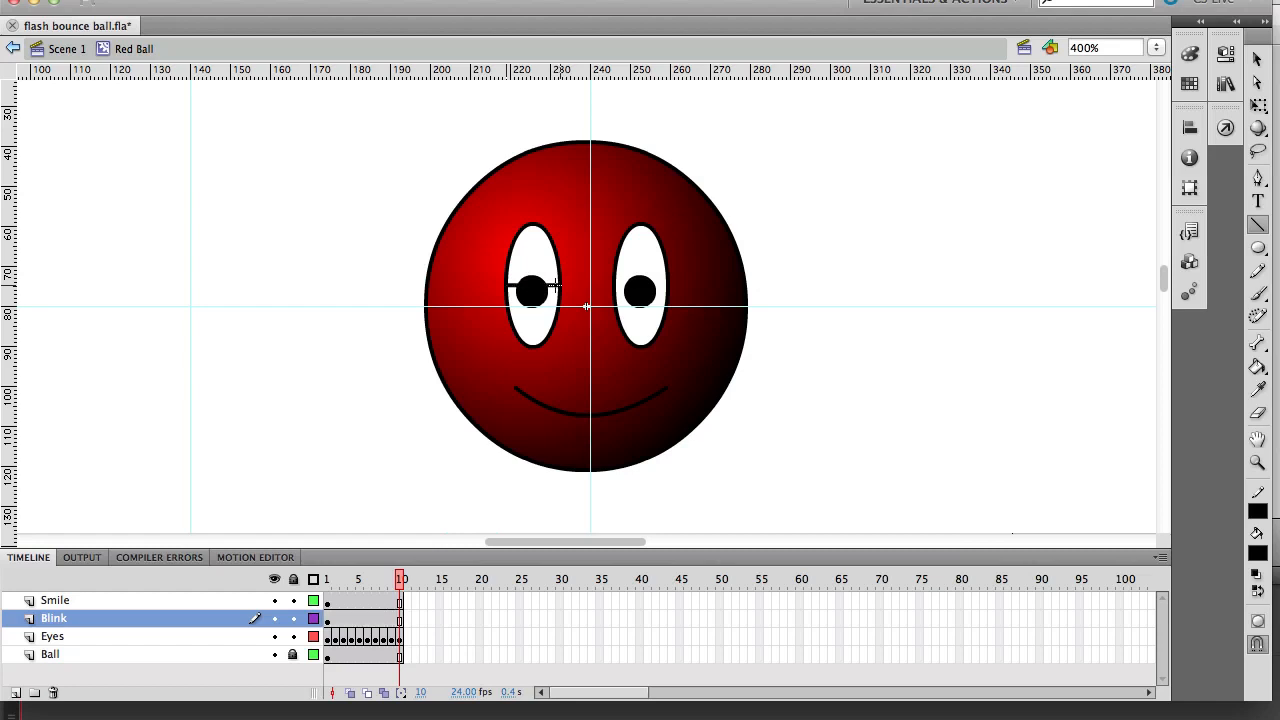
left_click(1257, 60)
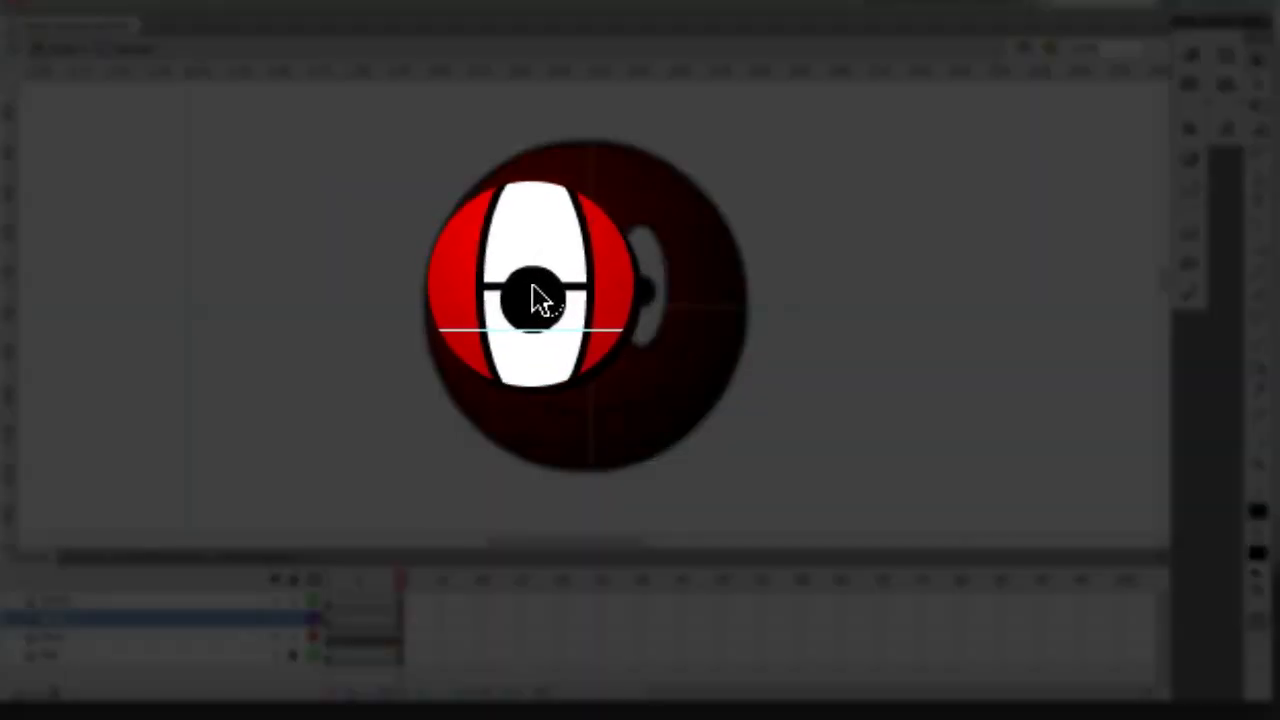
left_click_drag(532, 286, 533, 265)
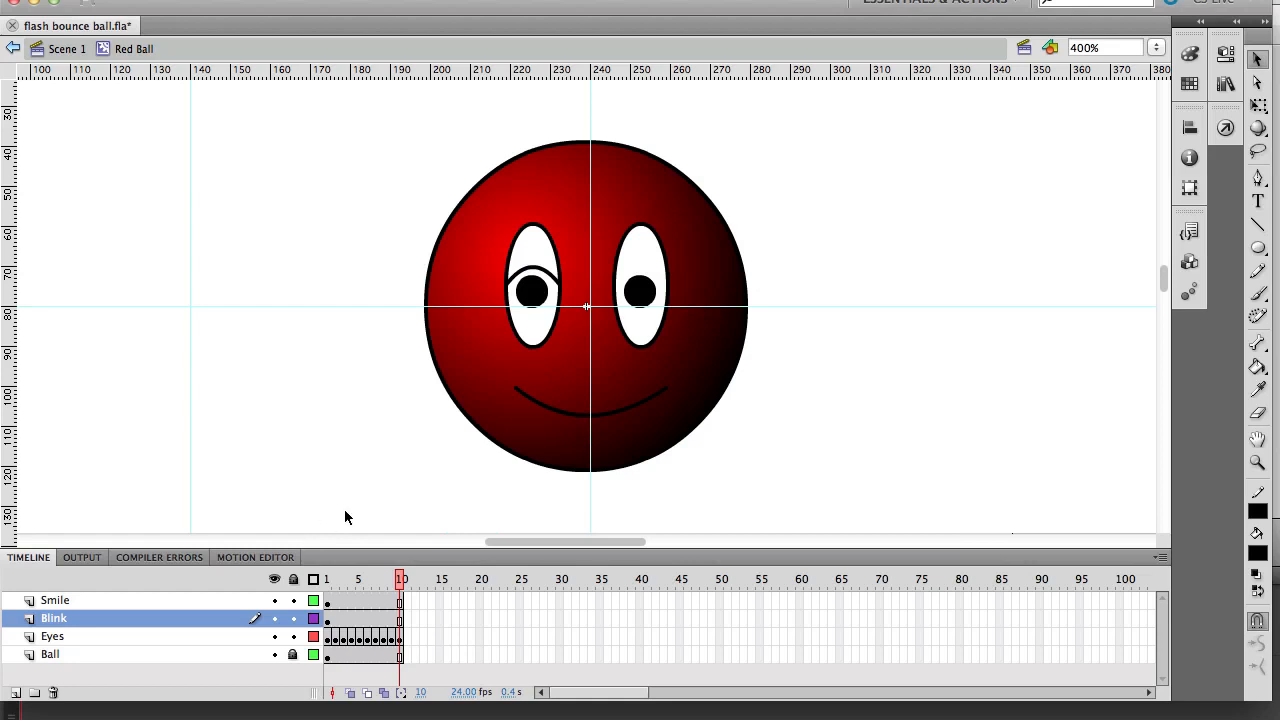
Lock the Smile and Eyes layers and convert the closed-eye arc to a movie clip symbol named Blink.
left_click(292, 600)
left_click(292, 636)
left_click_drag(471, 226, 571, 302)
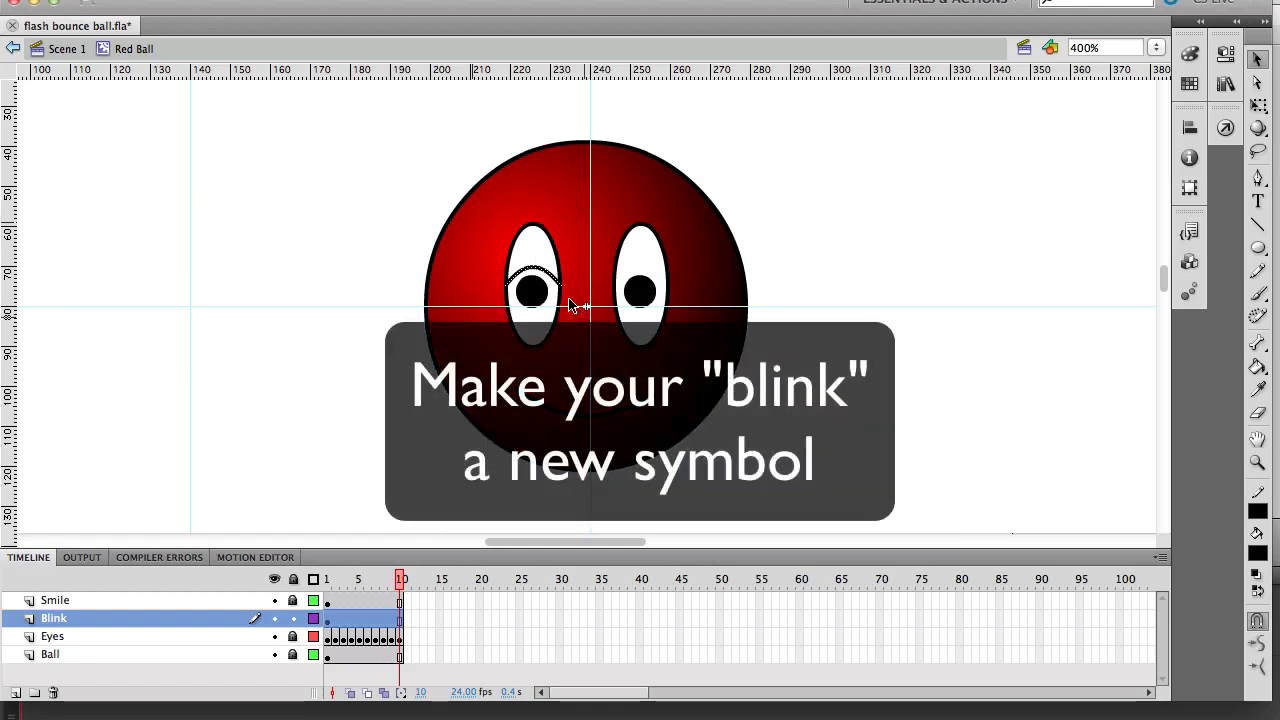
right_click(553, 274)
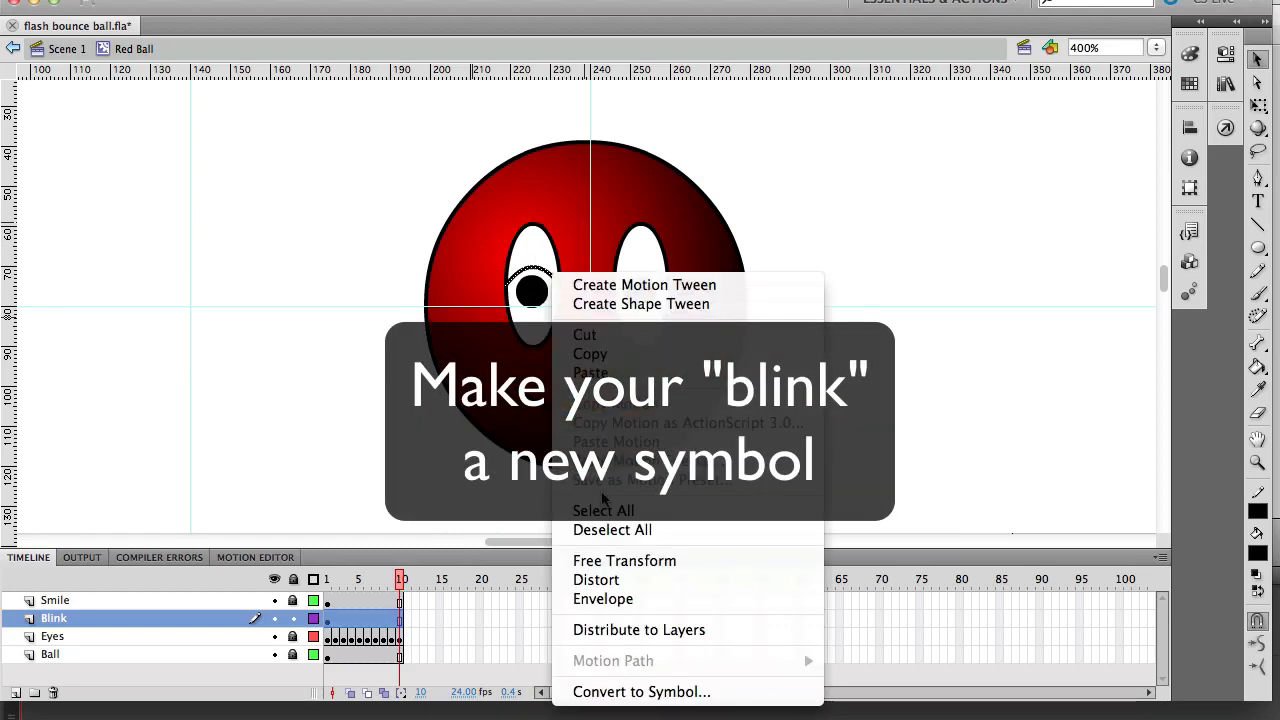
left_click(606, 690)
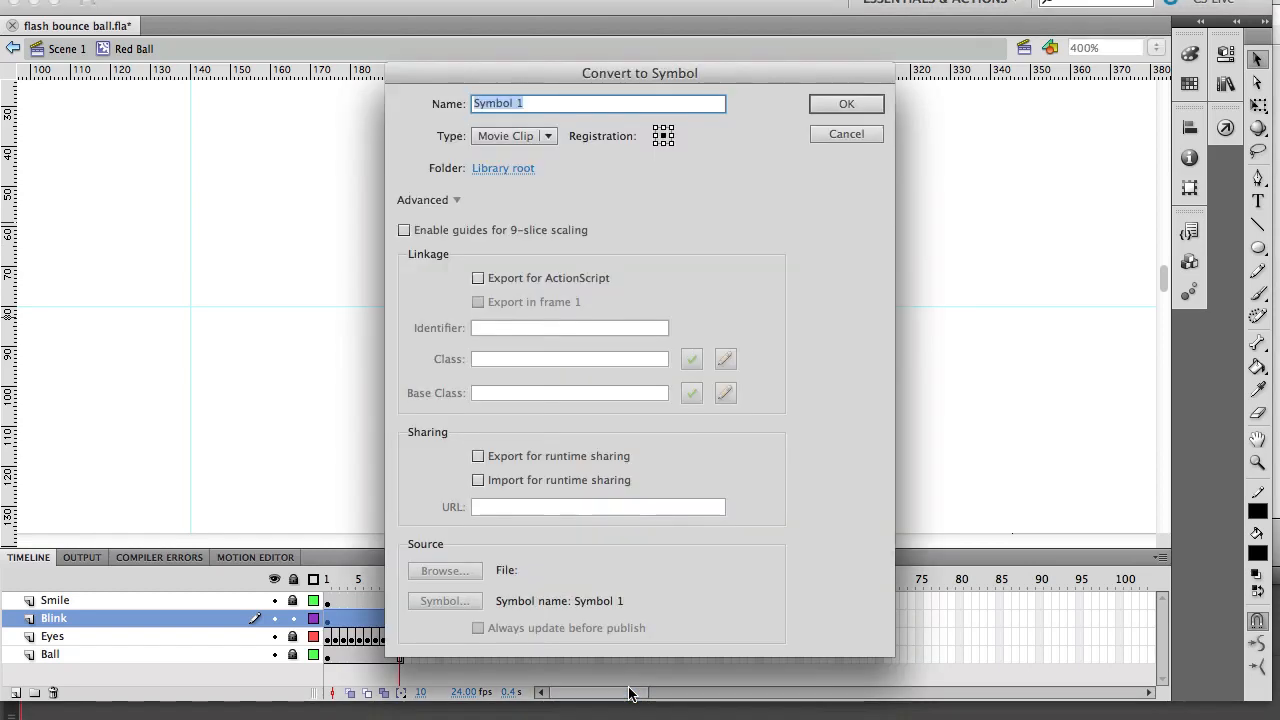
type("Bl")
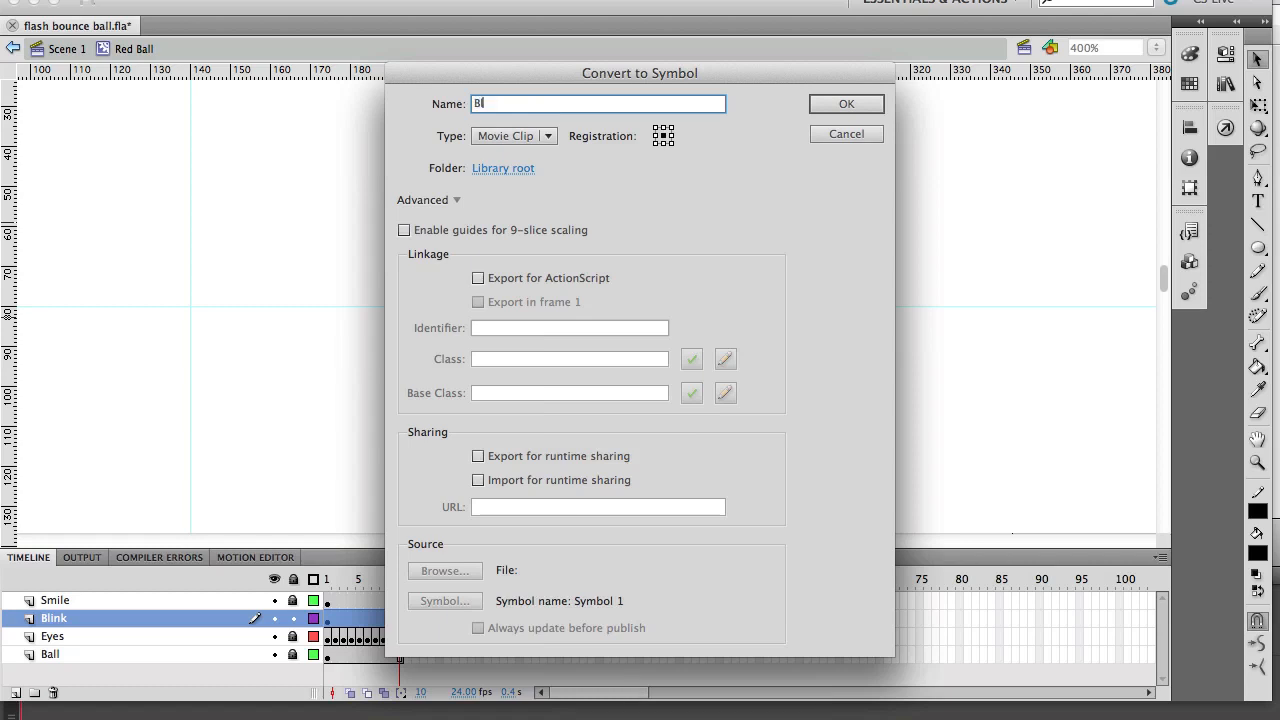
type("ink")
key("Return")
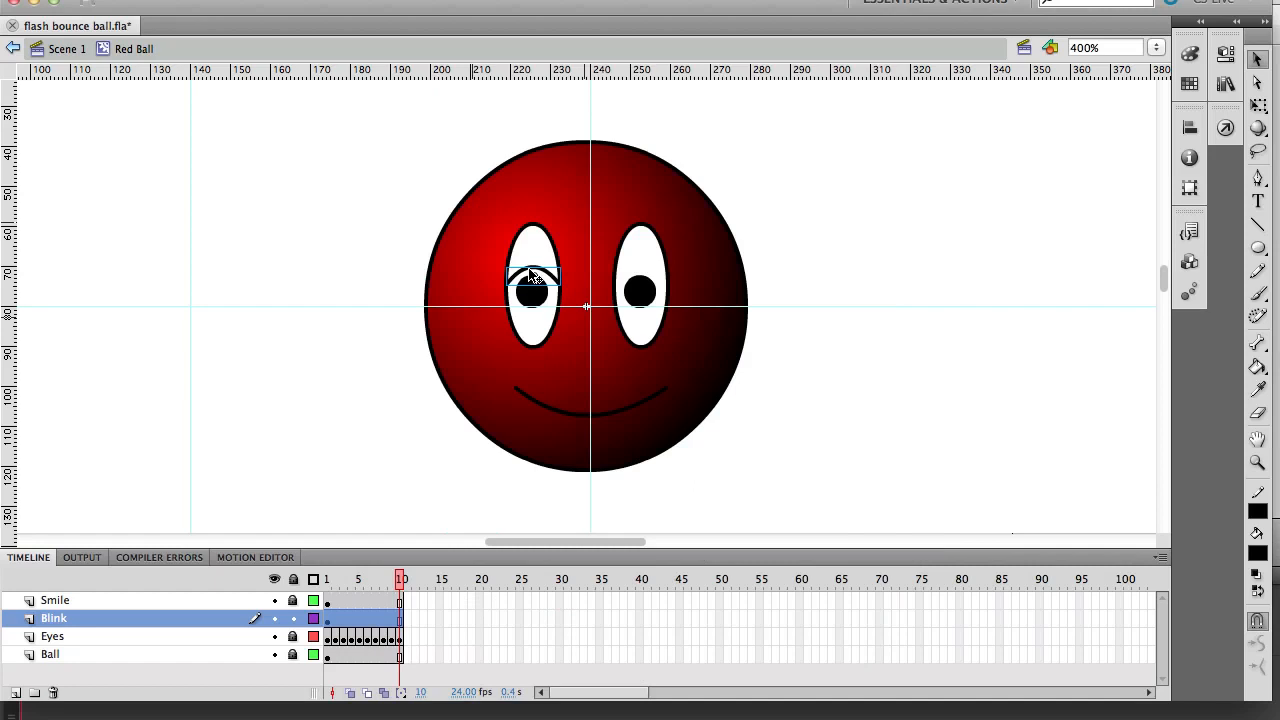
Duplicate the Blink symbol onto the other eye, level with the first arc.
left_click_drag(530, 278, 637, 273)
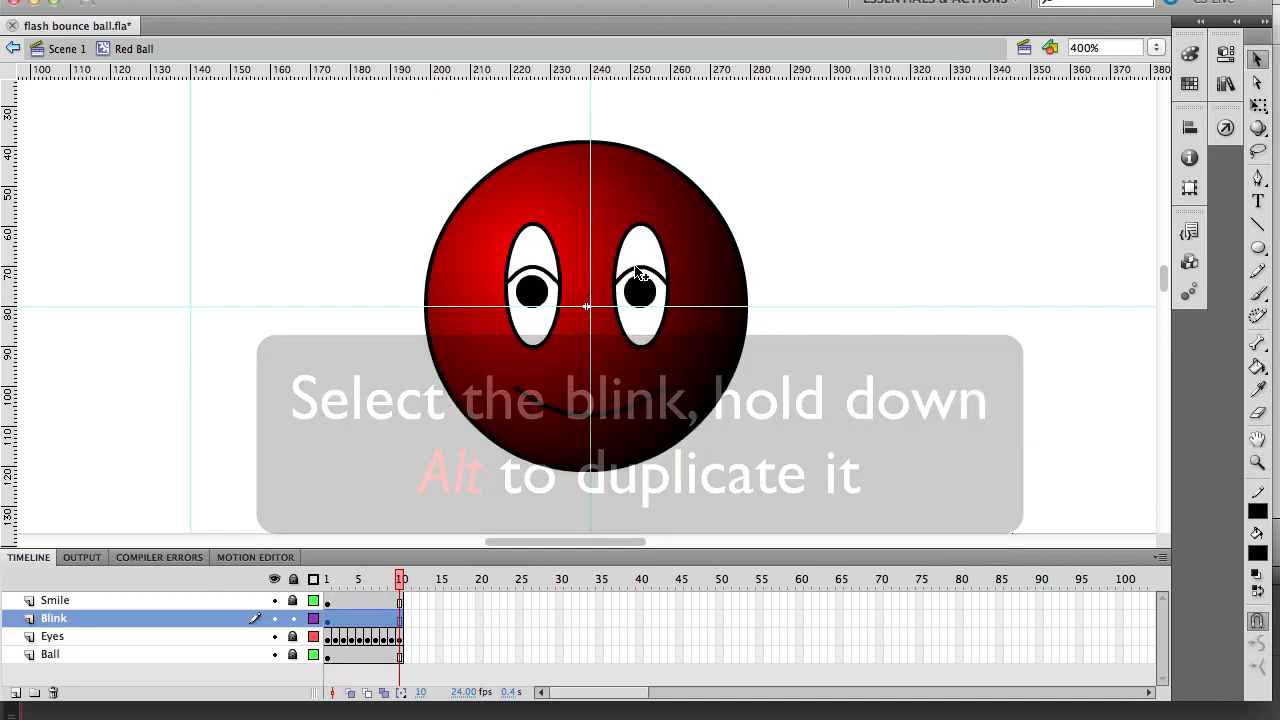
left_click(828, 261)
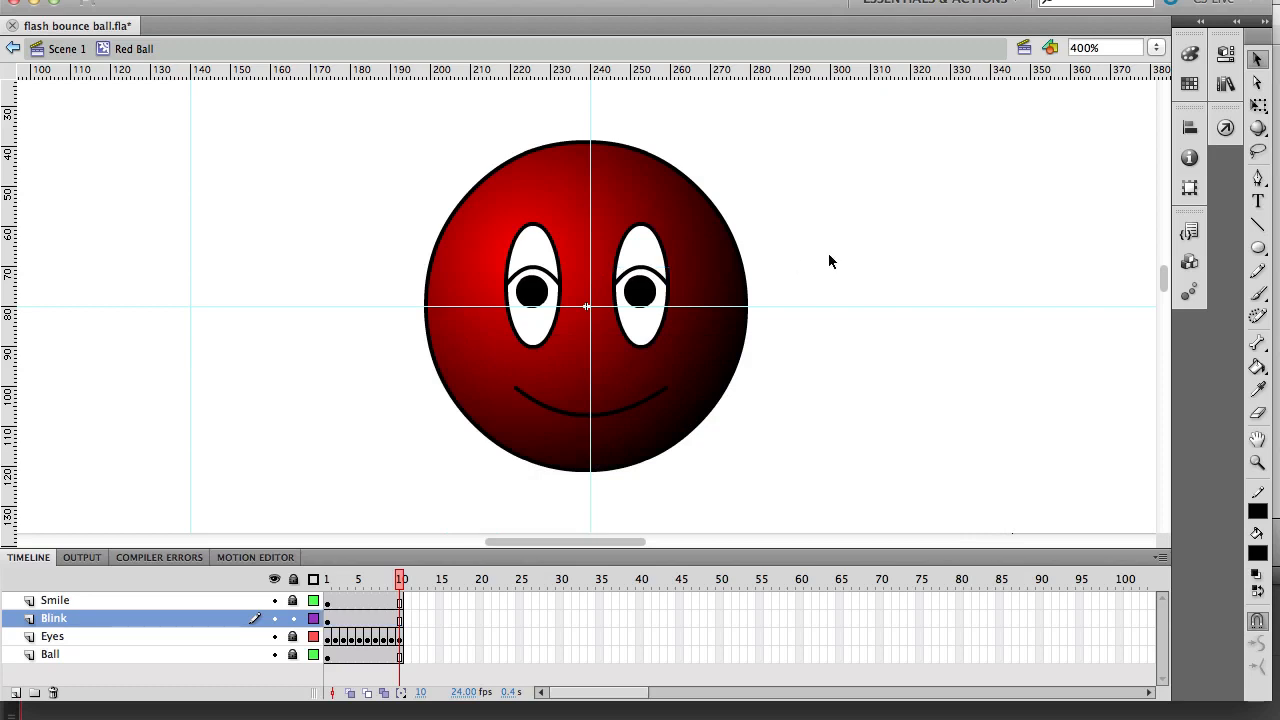
Add consecutive keyframes to the Blink layer from frame 10 through frame 17.
left_click(400, 620)
key("F6")
key("F6")
key("F6")
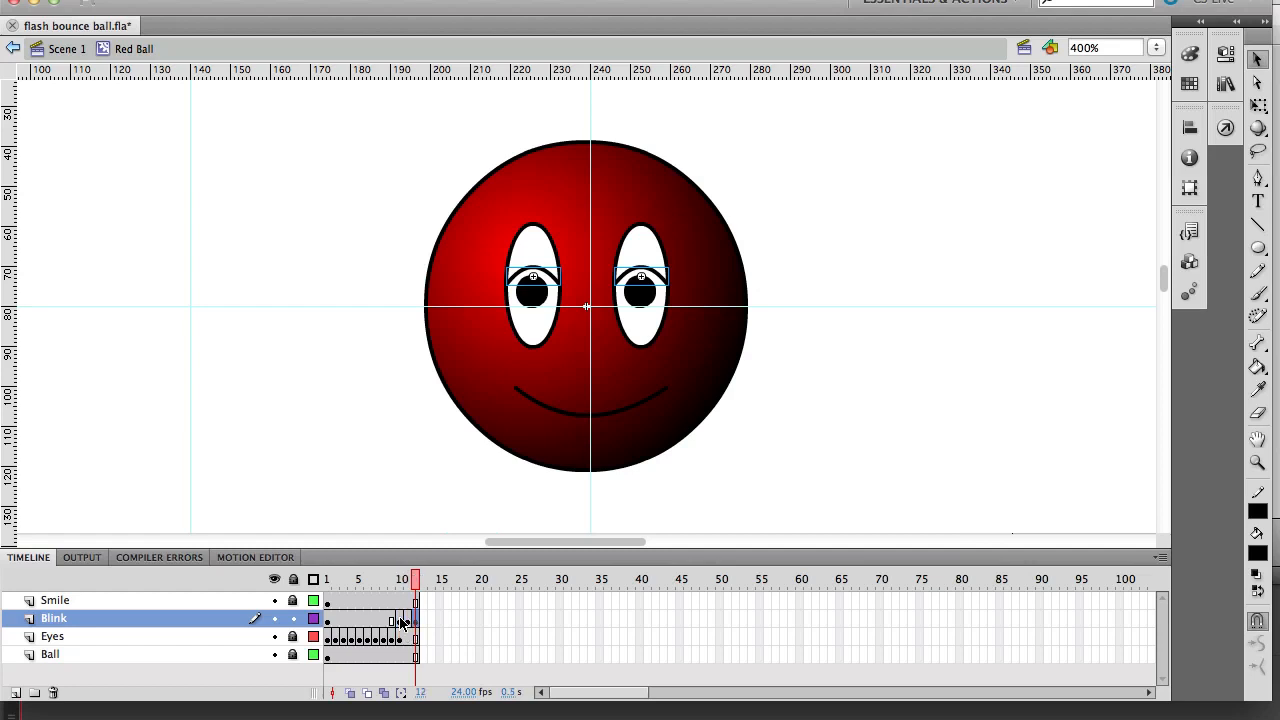
key("F6")
key("F6")
key("F6")
key("F6")
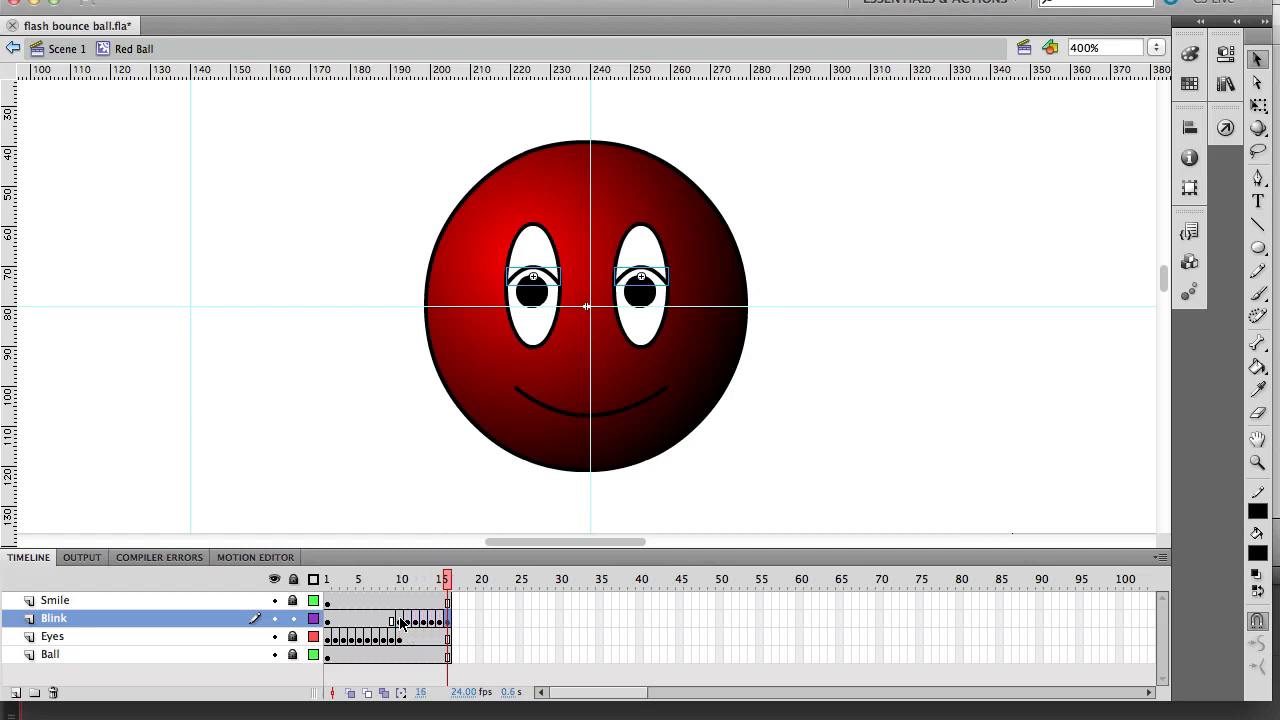
key("F6")
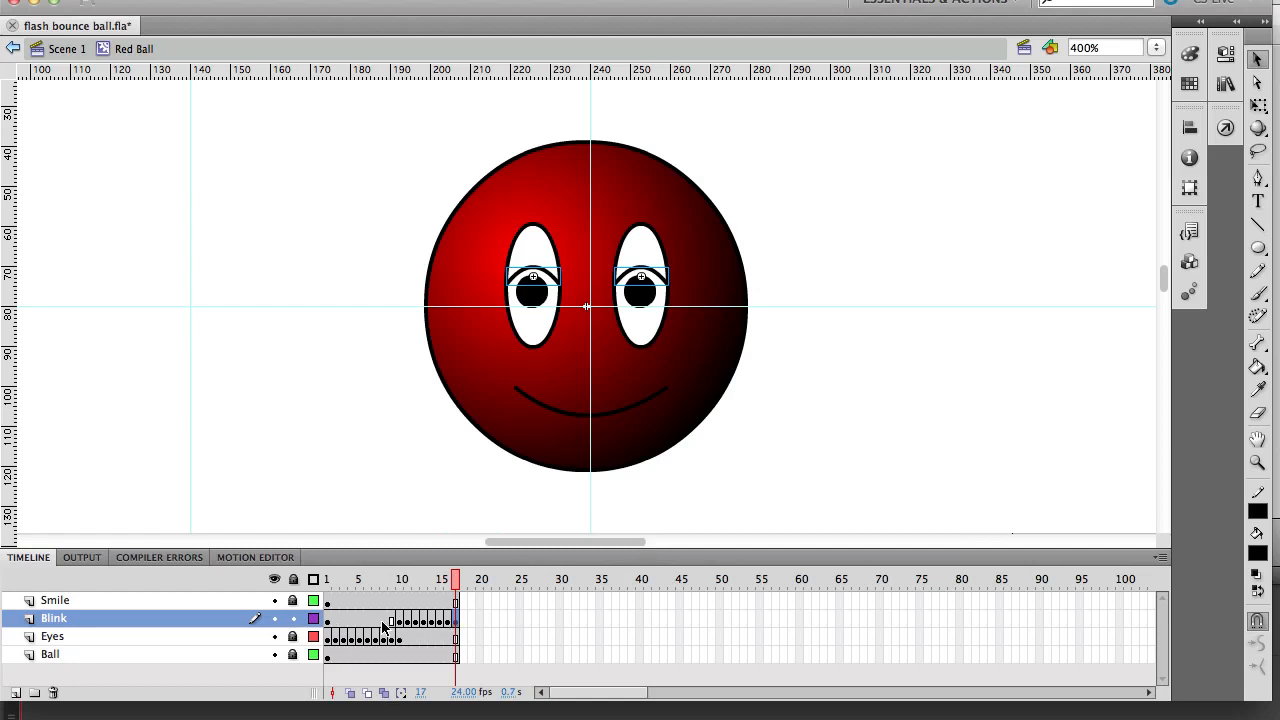
left_click(374, 451)
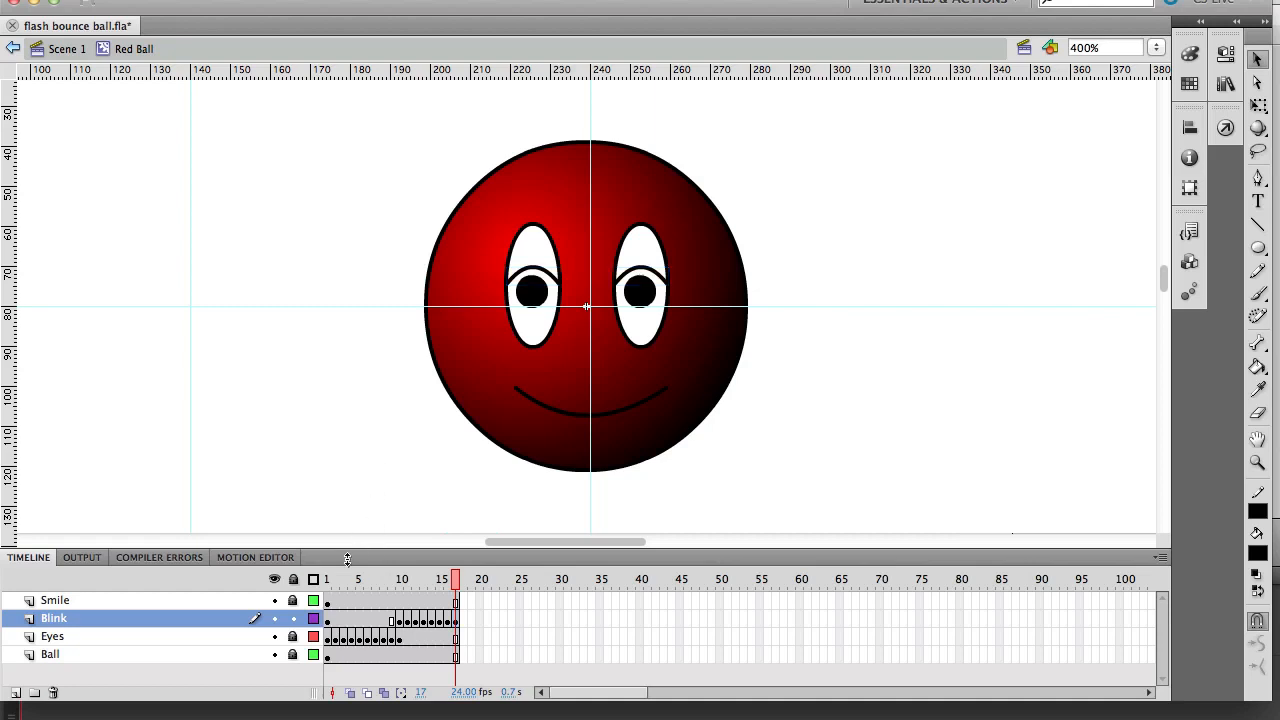
Clear the Blink layer's content from frames 1 to 9.
left_click(353, 622)
right_click(366, 622)
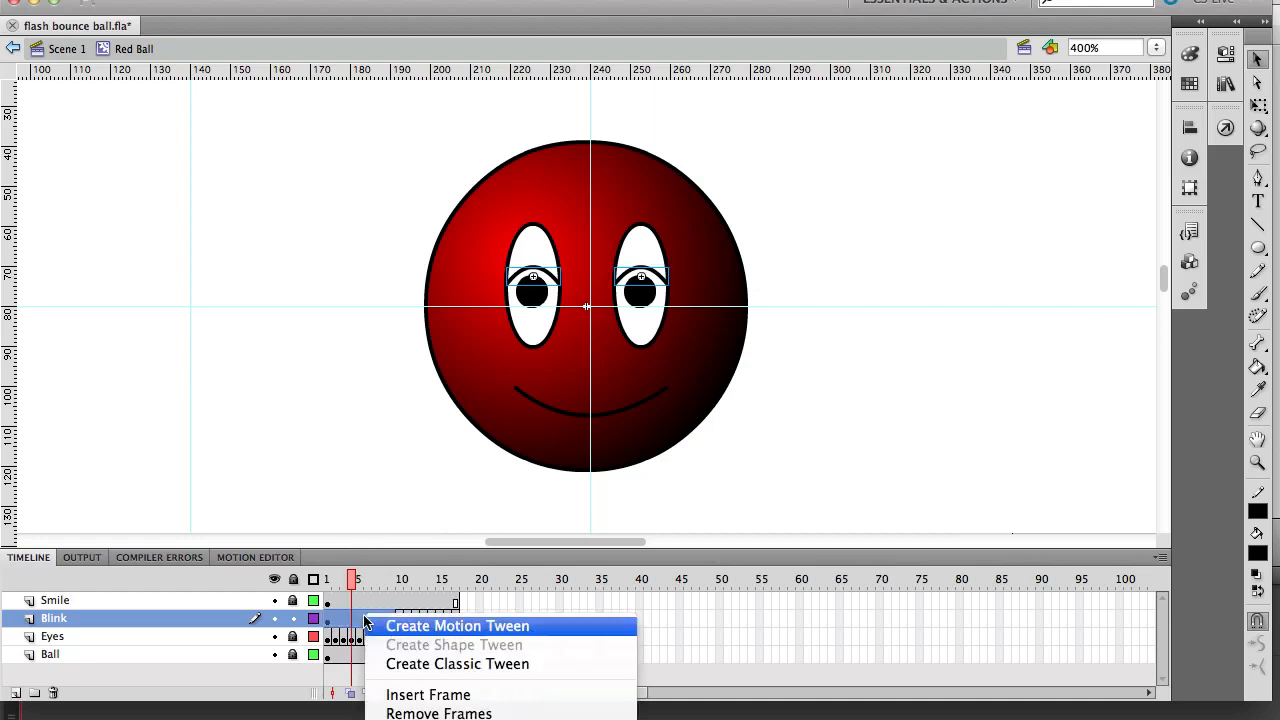
mouse_move(456, 718)
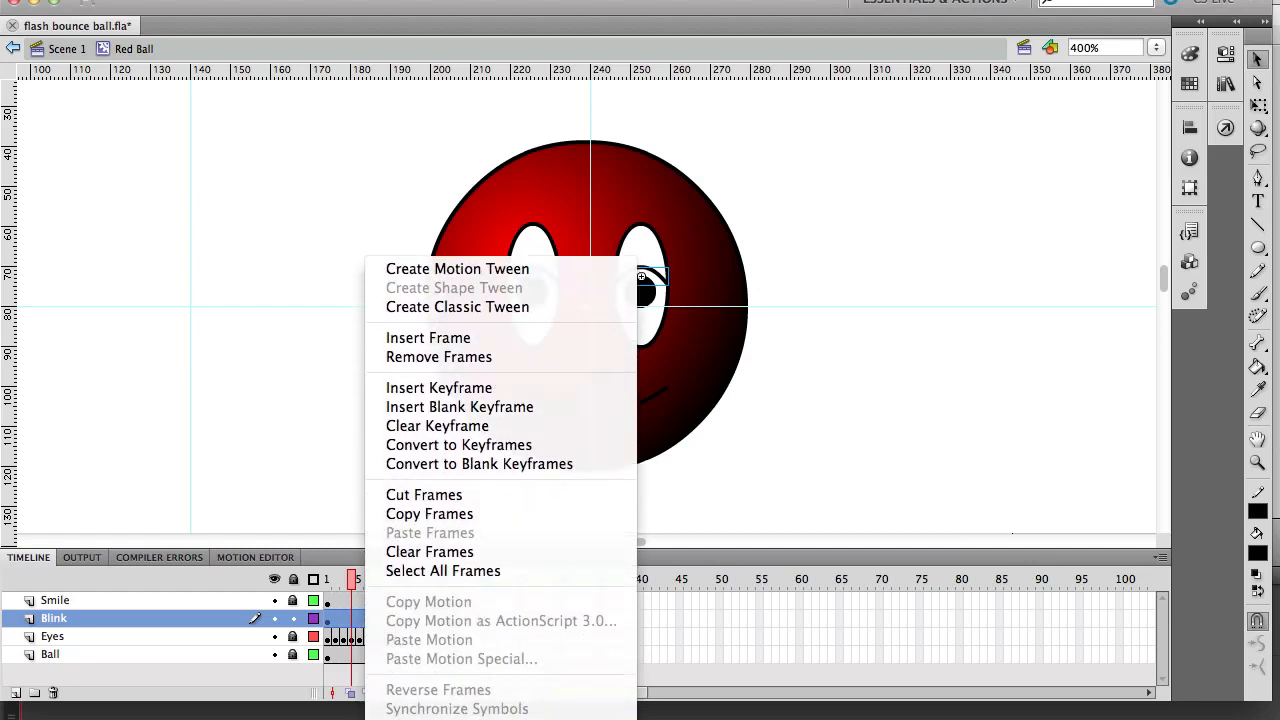
left_click(485, 552)
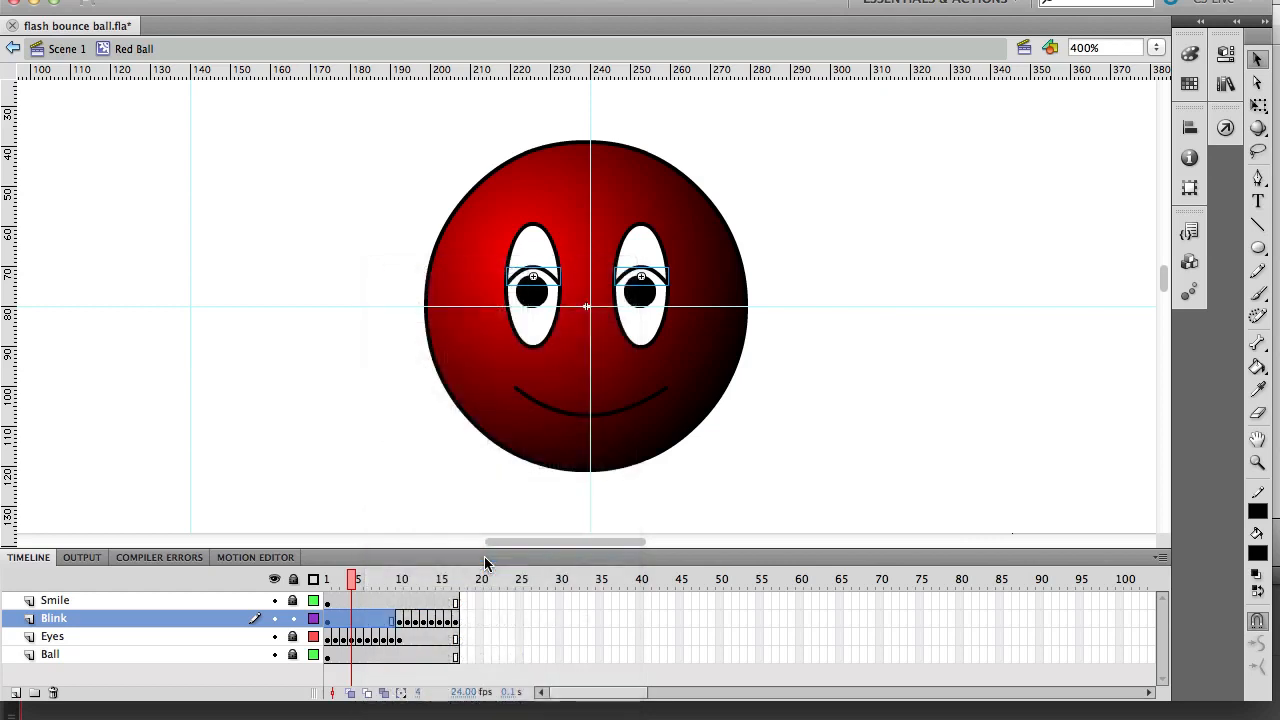
Clear the Eyes layer's content from frames 10 to 17.
left_click(424, 637)
right_click(424, 645)
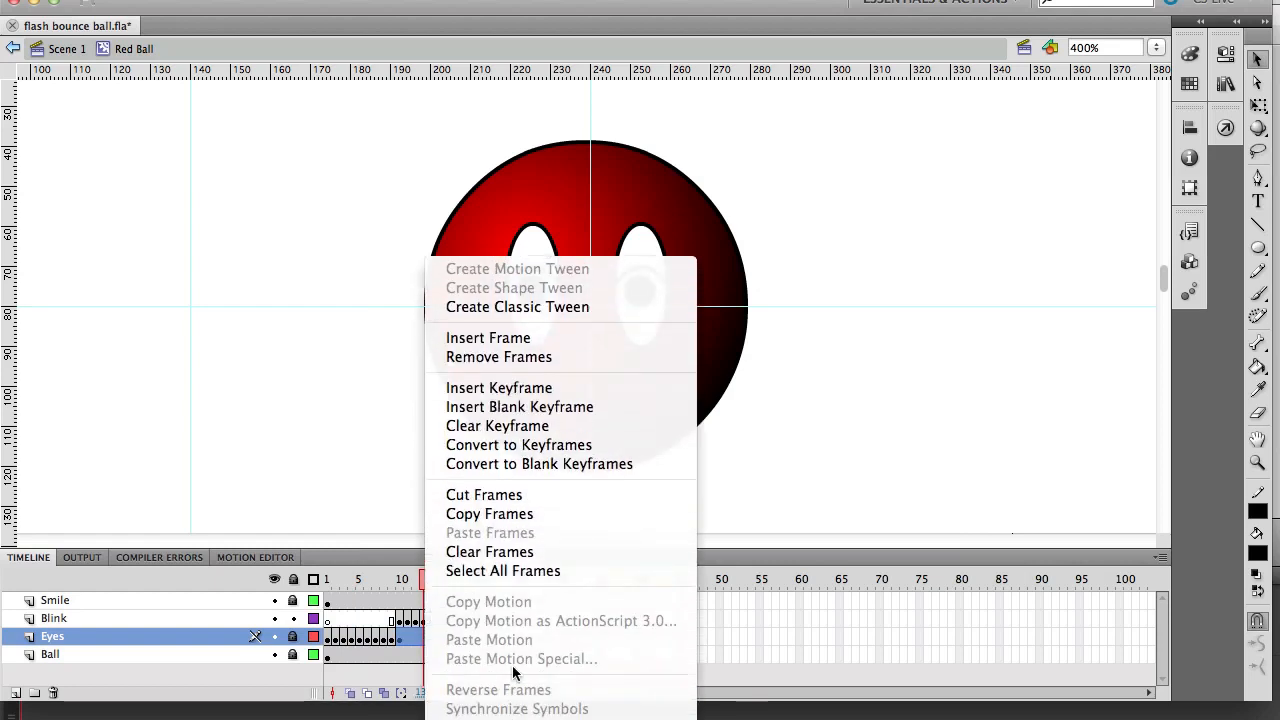
left_click(527, 553)
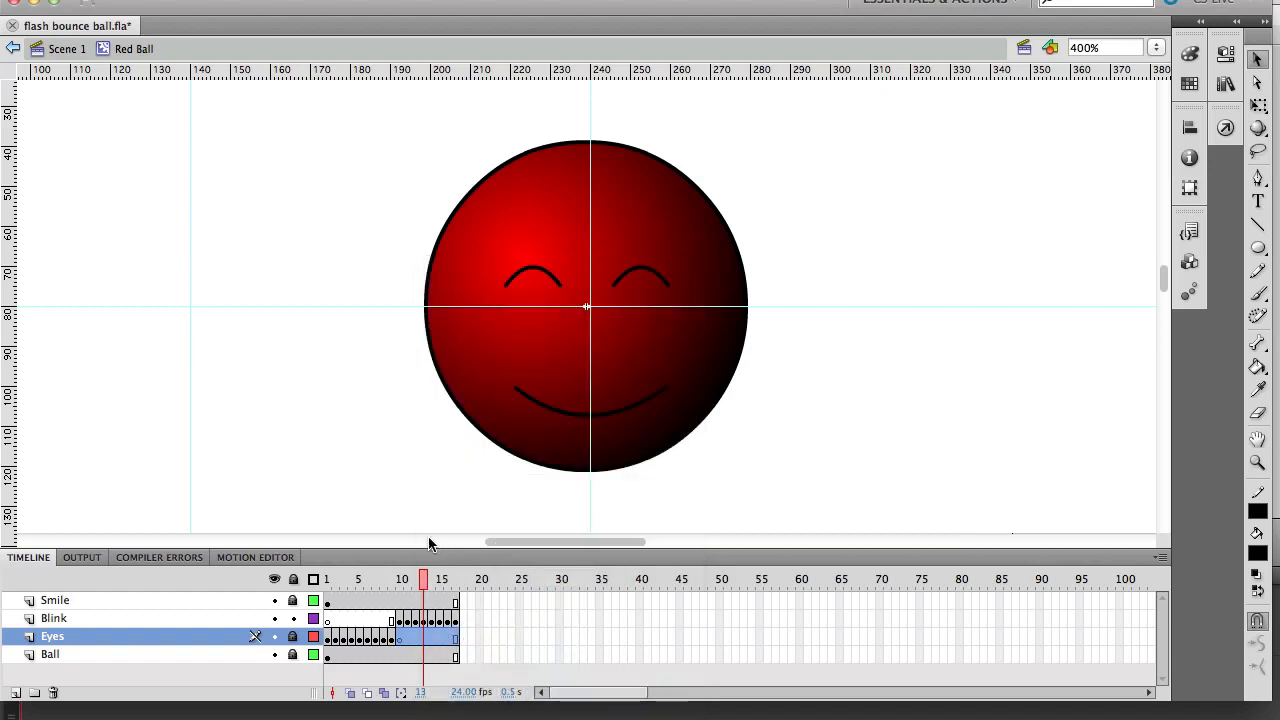
left_click(385, 476)
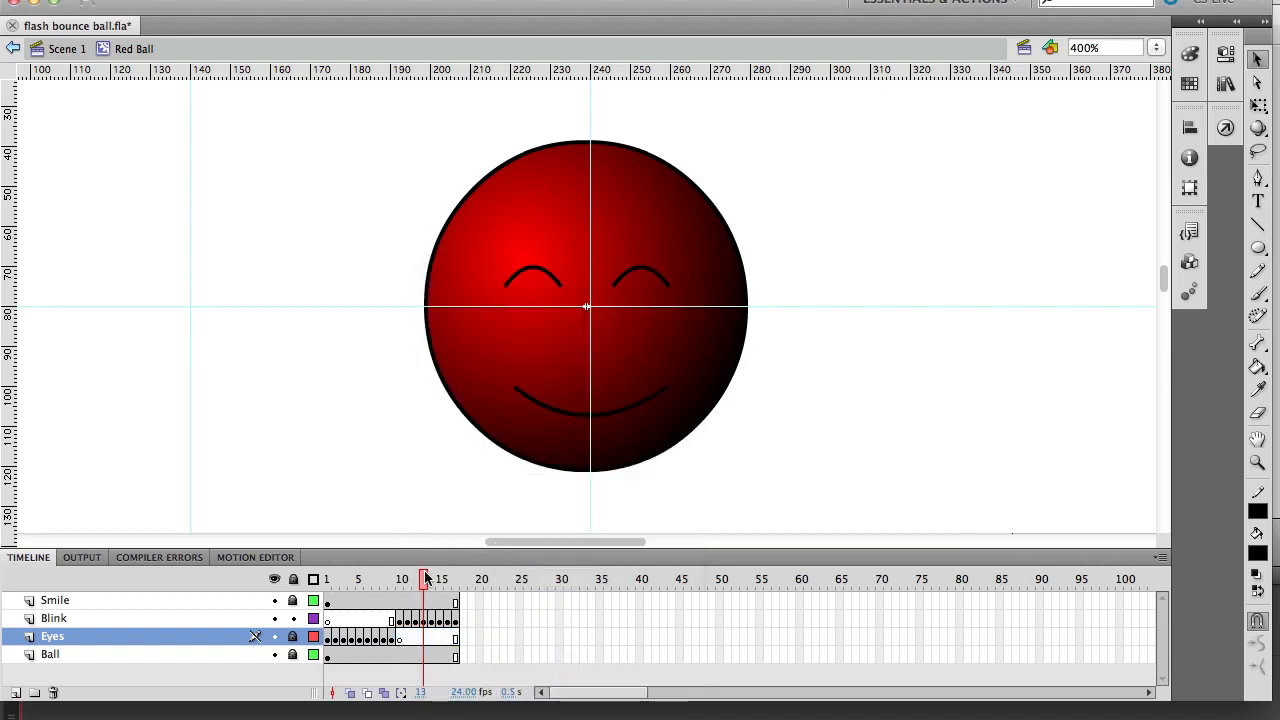
Scrub the timeline to frame 17 to check the blink and save the document.
left_click_drag(426, 580, 463, 577)
key("super+s")
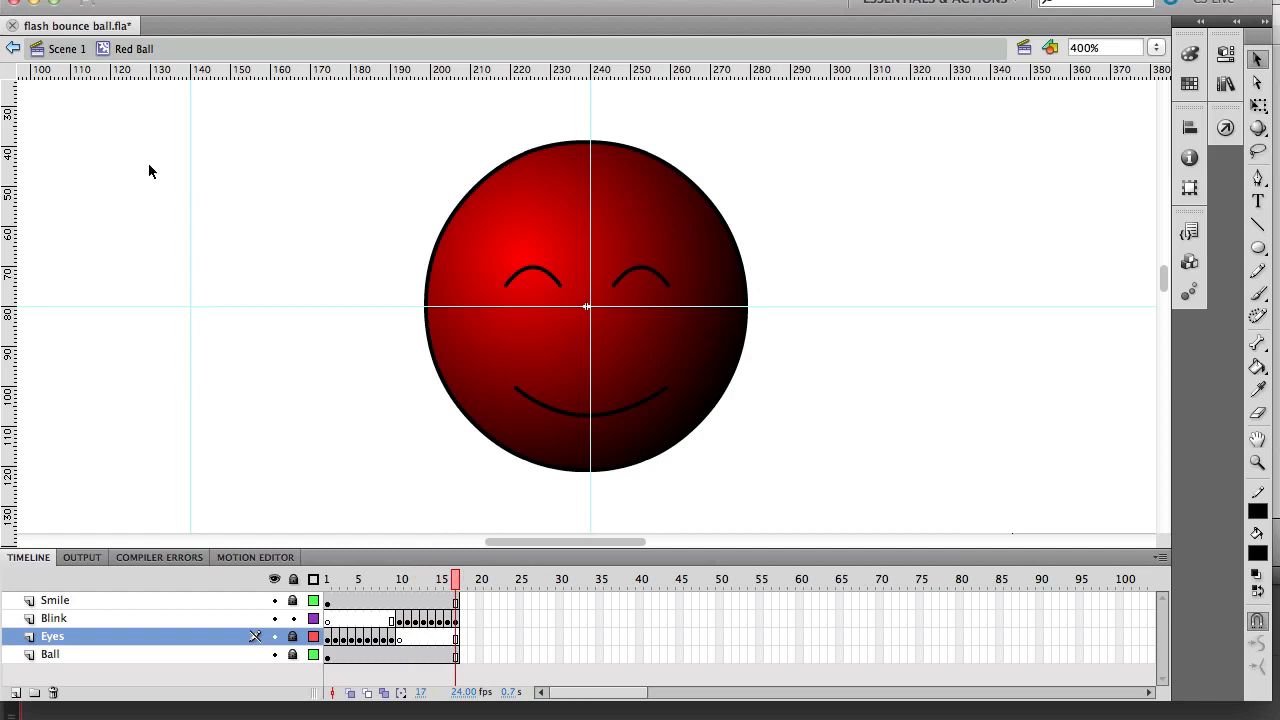
Return to Scene 1 at 100% zoom, play the bounce animation and test the movie to check the blinking ball.
left_click(70, 50)
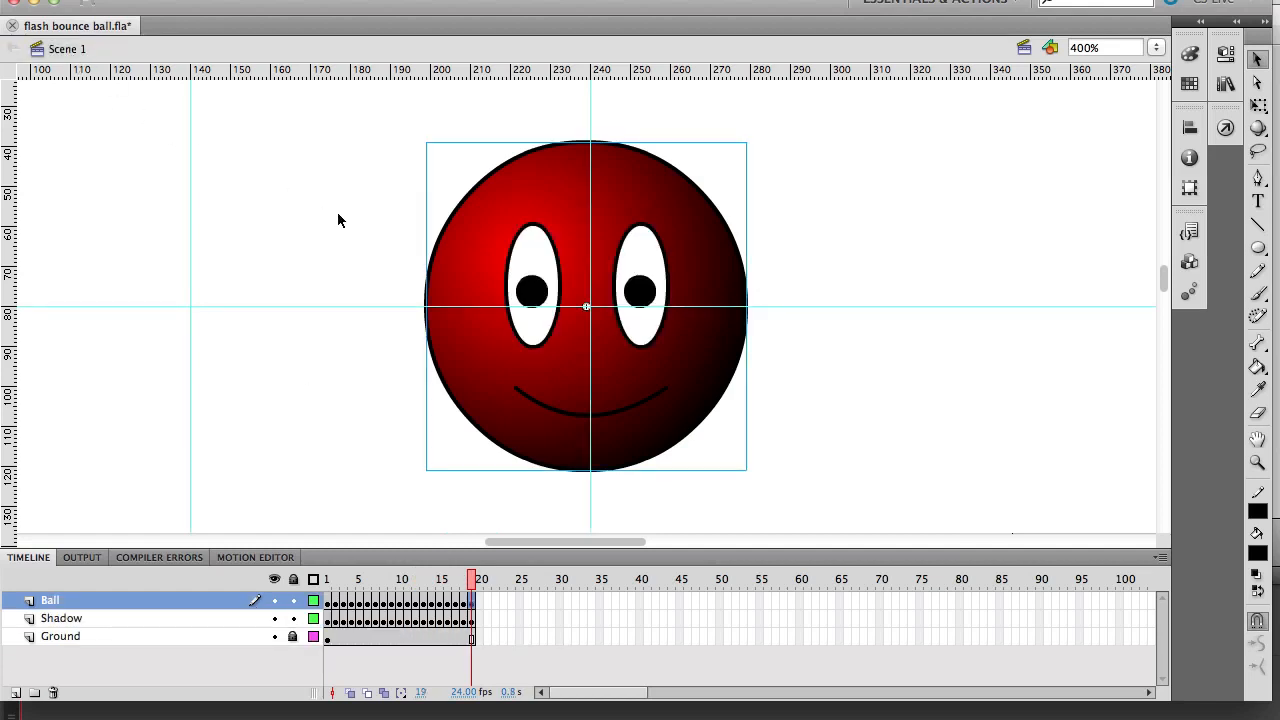
key("super+minus")
key("super+minus")
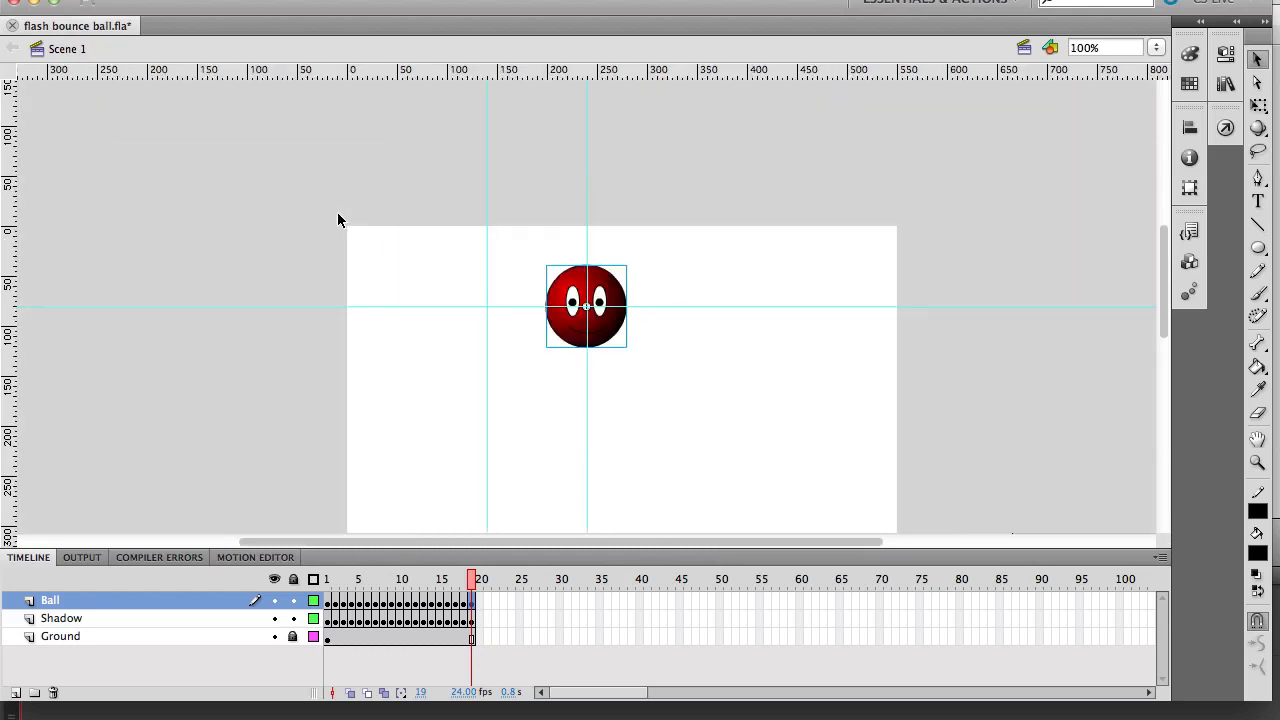
scroll(297, 217, "down", 5)
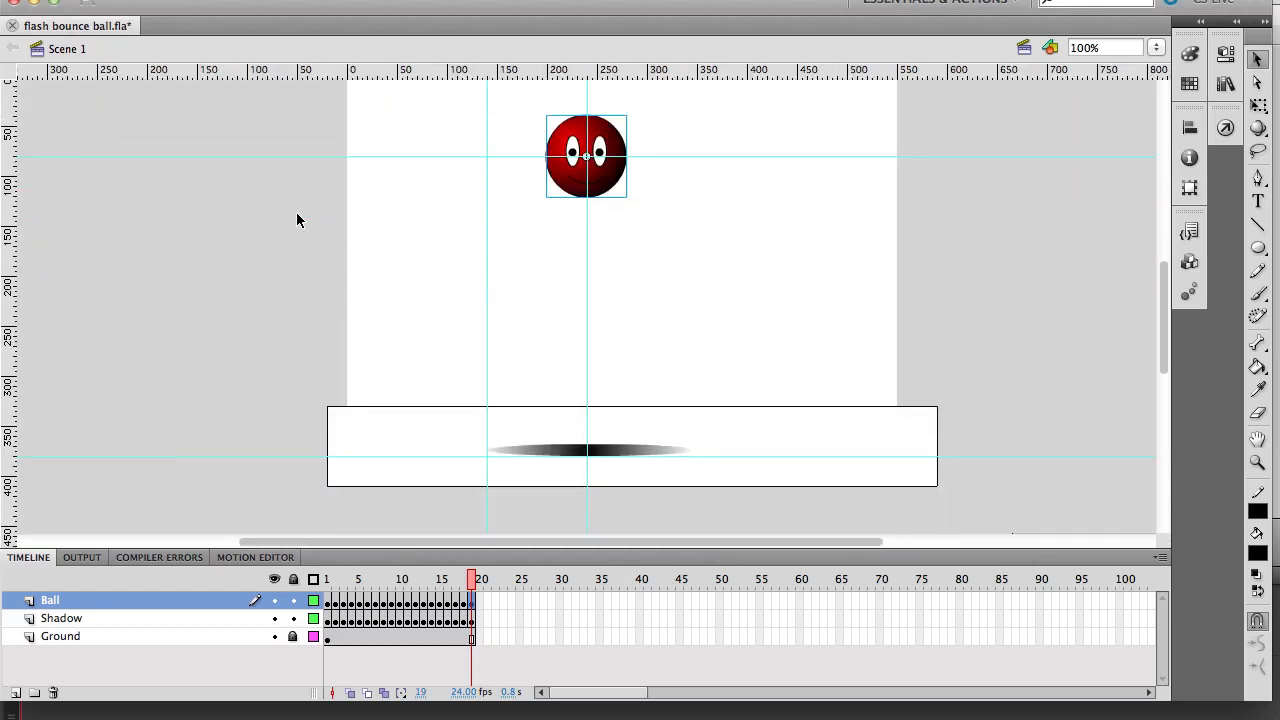
key("Return")
key("ctrl+Return")
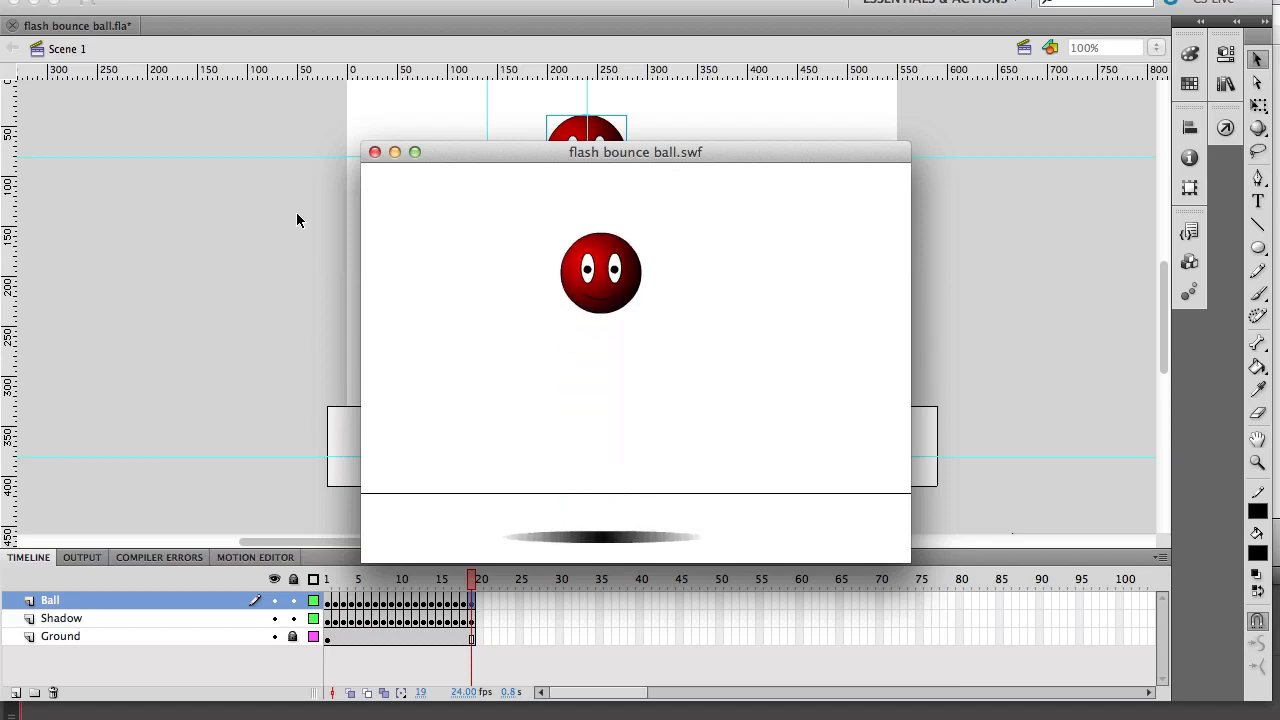